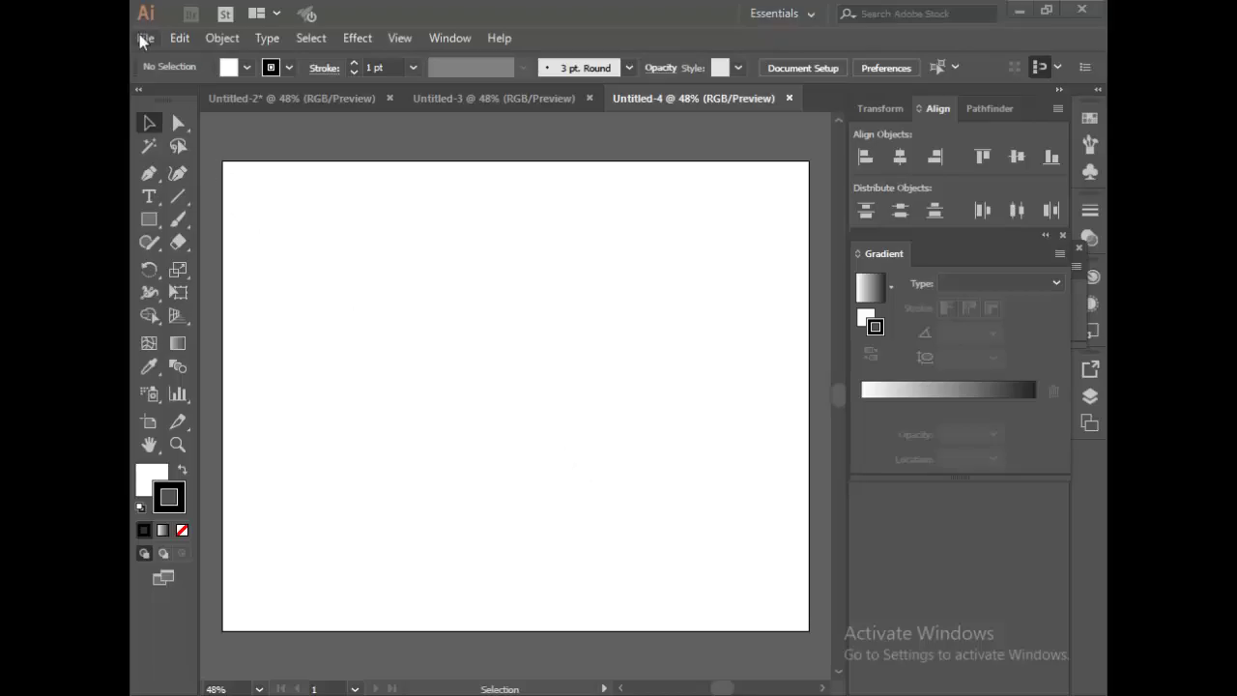
- Create a new 1280×1024 Web preset document
left_click(143, 39)
left_click(164, 55)
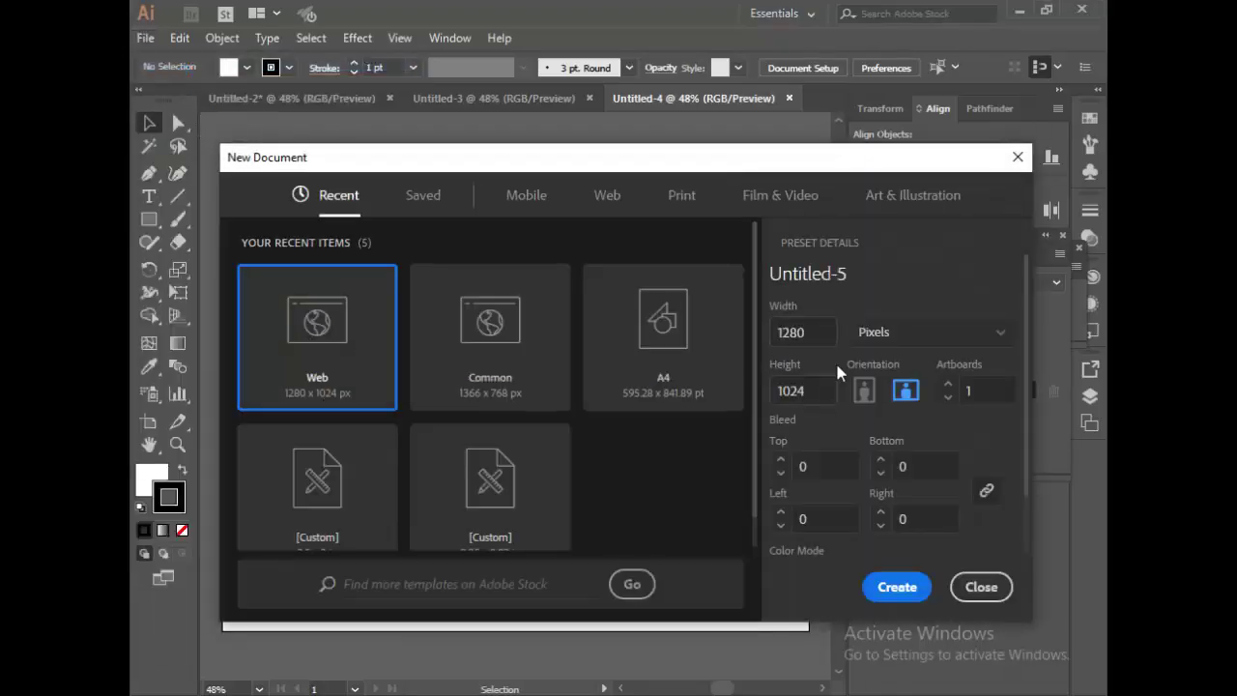
left_click(885, 586)
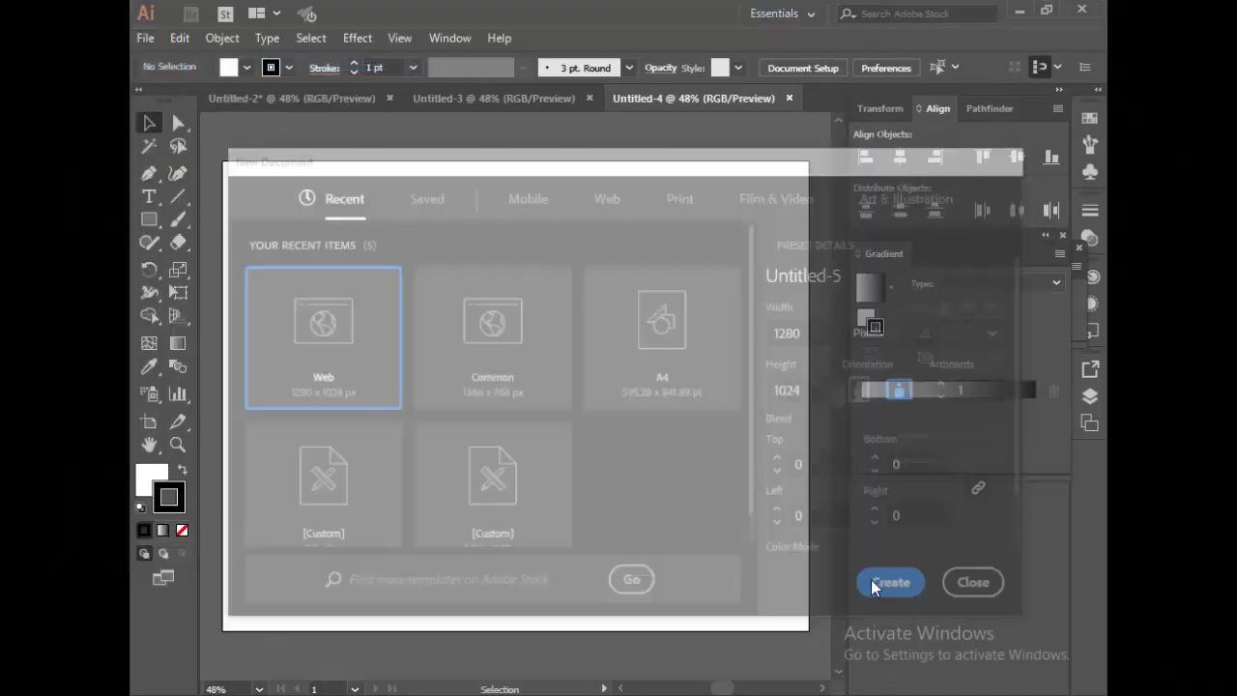
- Draw black-filled vertical bars down the artboard's left and right edges
left_click(150, 220)
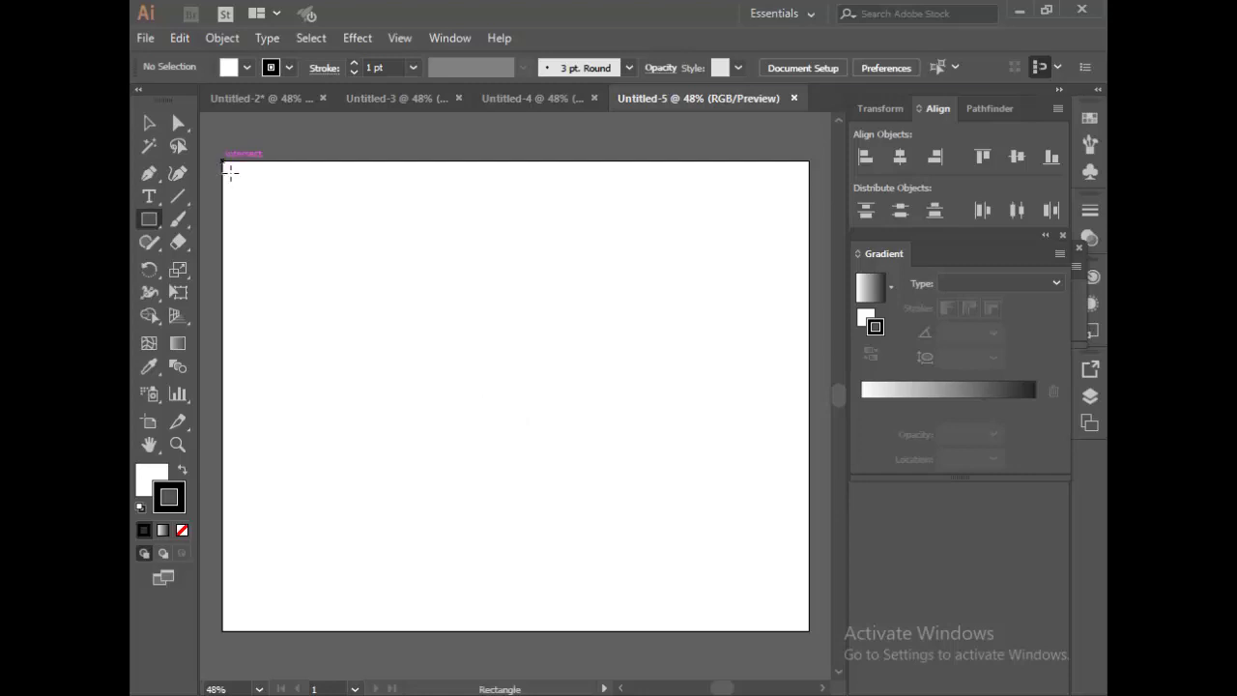
left_click_drag(229, 171, 368, 634)
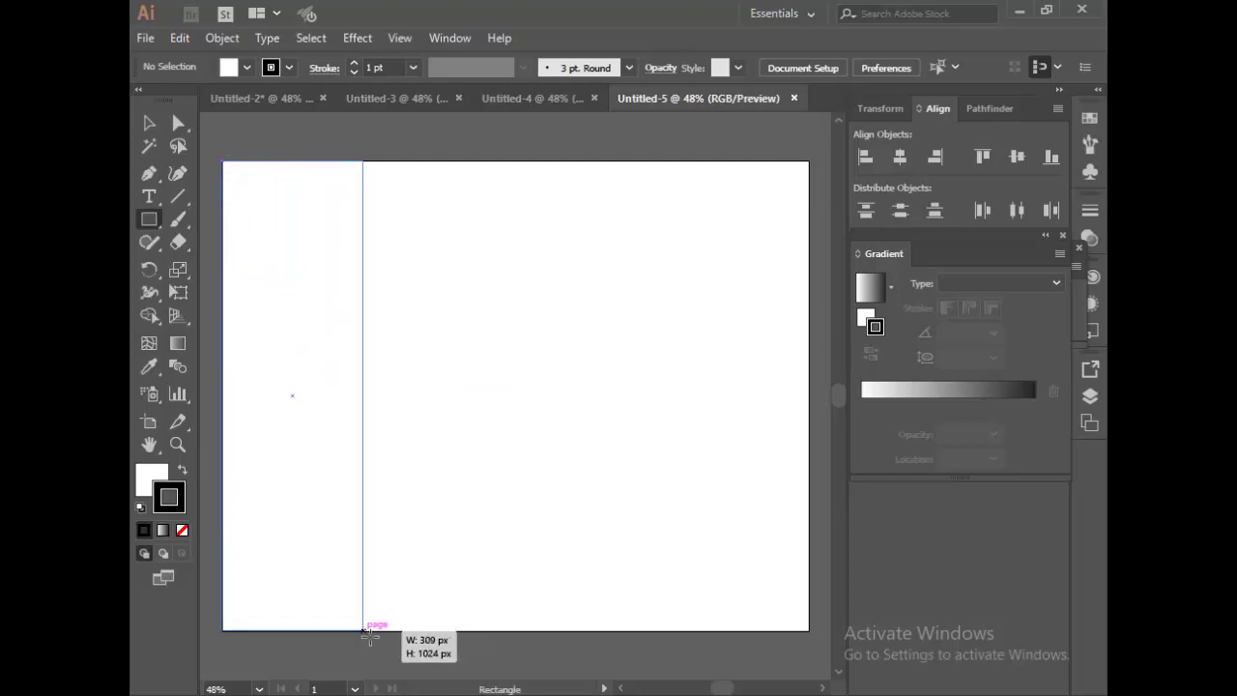
left_click_drag(368, 633, 363, 630)
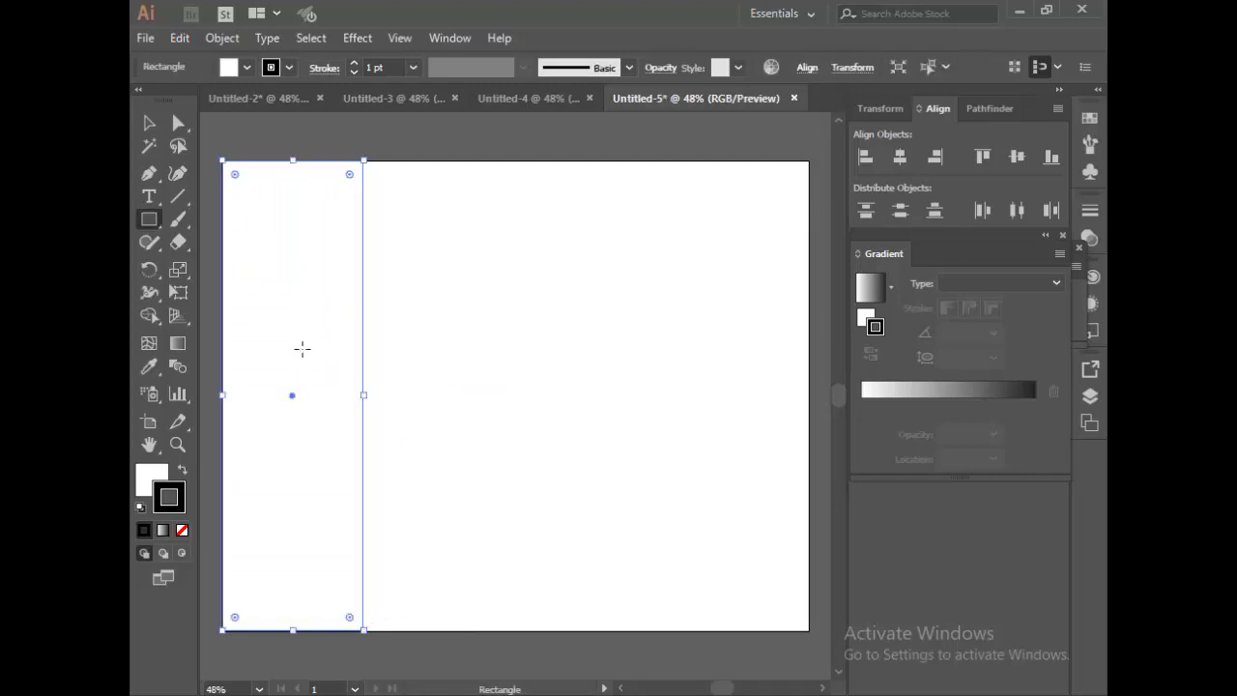
double_click(151, 478)
left_click(373, 472)
left_click(815, 235)
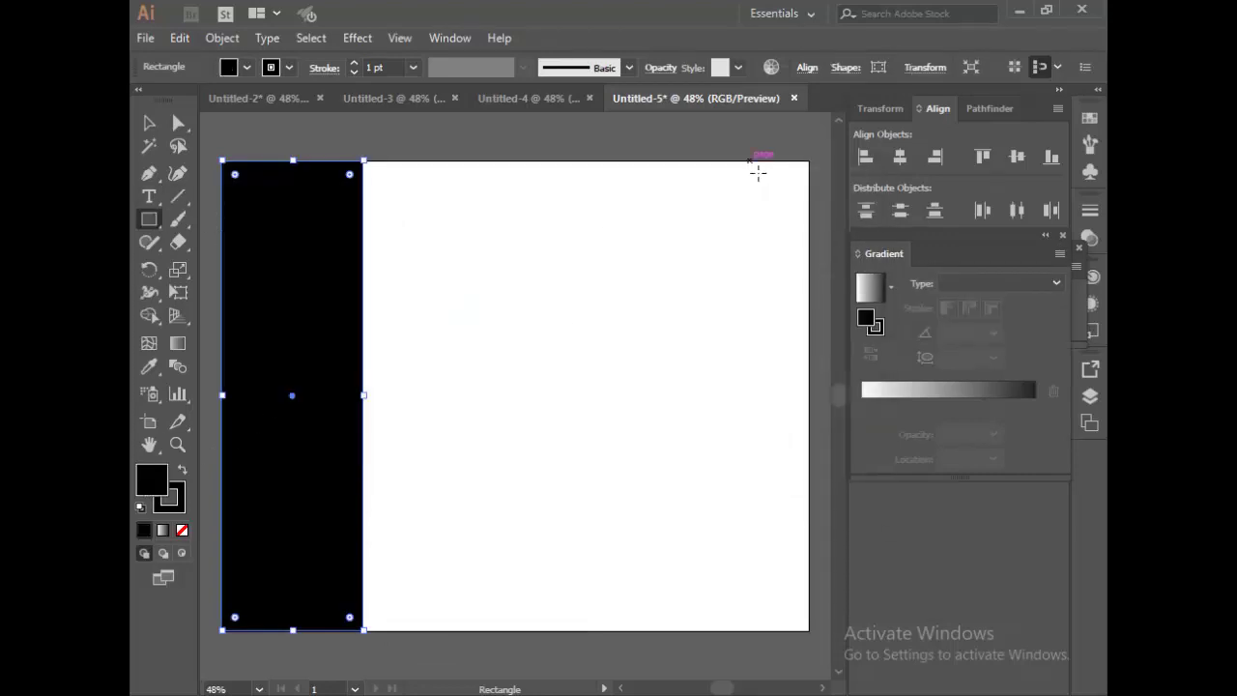
left_click_drag(797, 235, 818, 640)
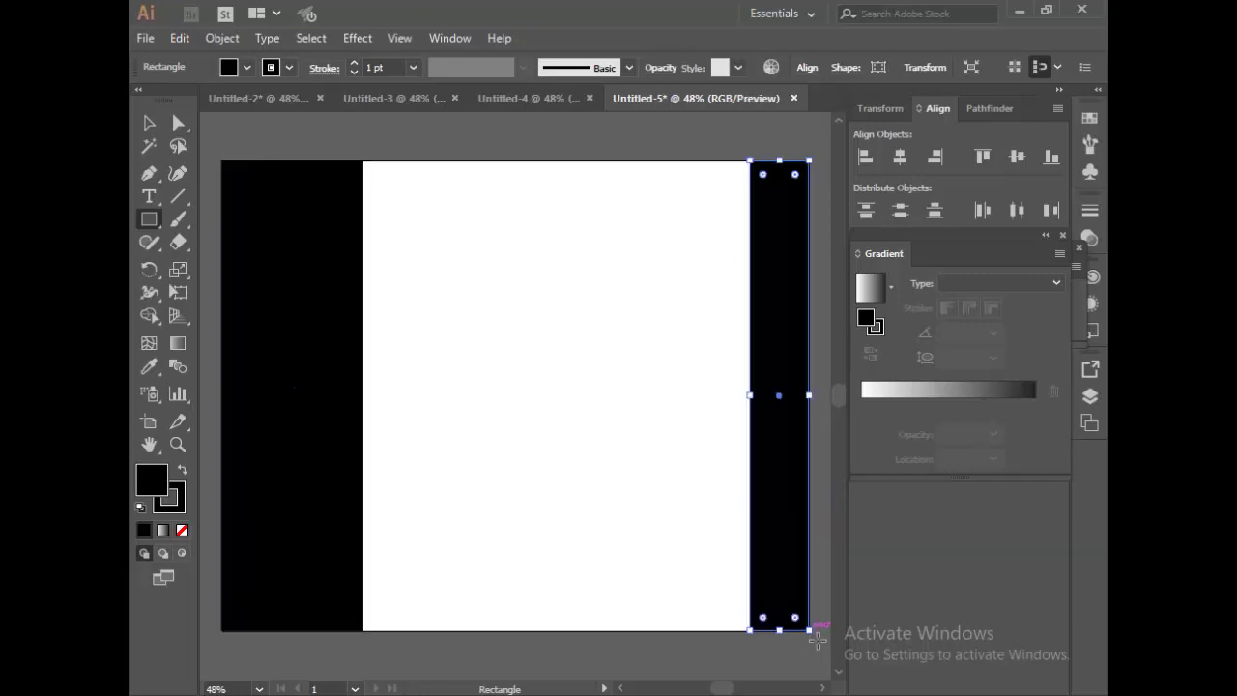
left_click(150, 121)
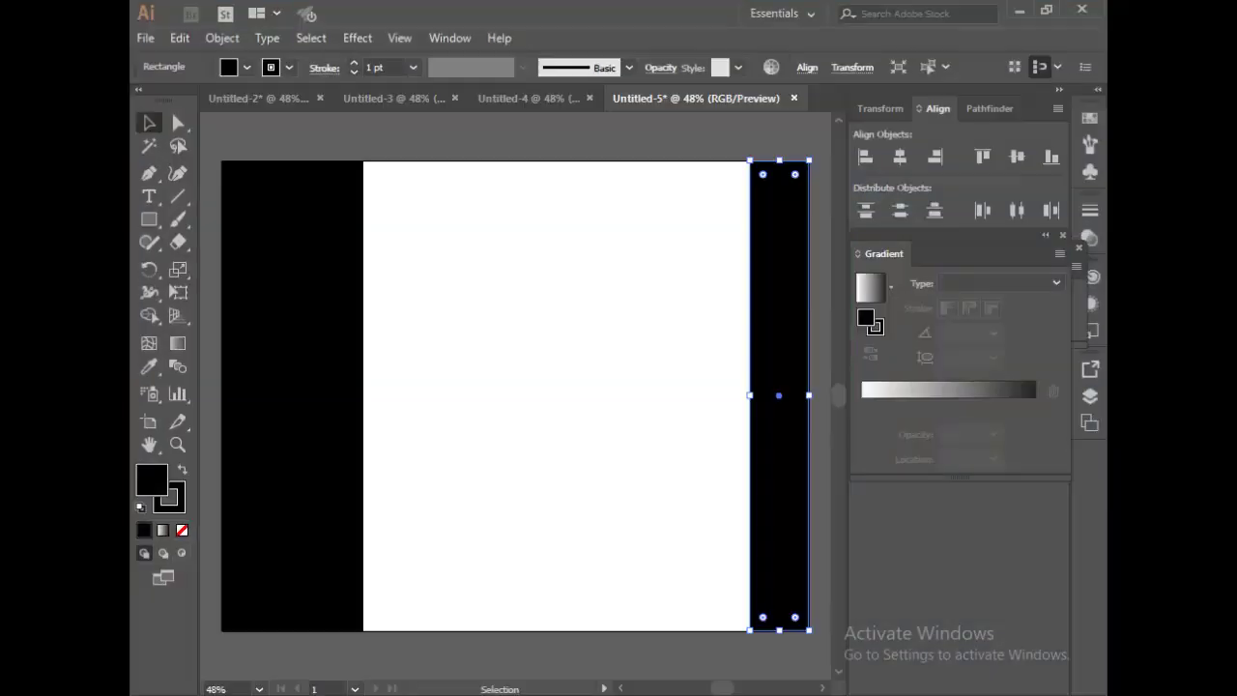
- Place Banner_4.jpg and stretch it to the artboard's top, bottom and both black bars
left_click_drag(1021, 364, 620, 363)
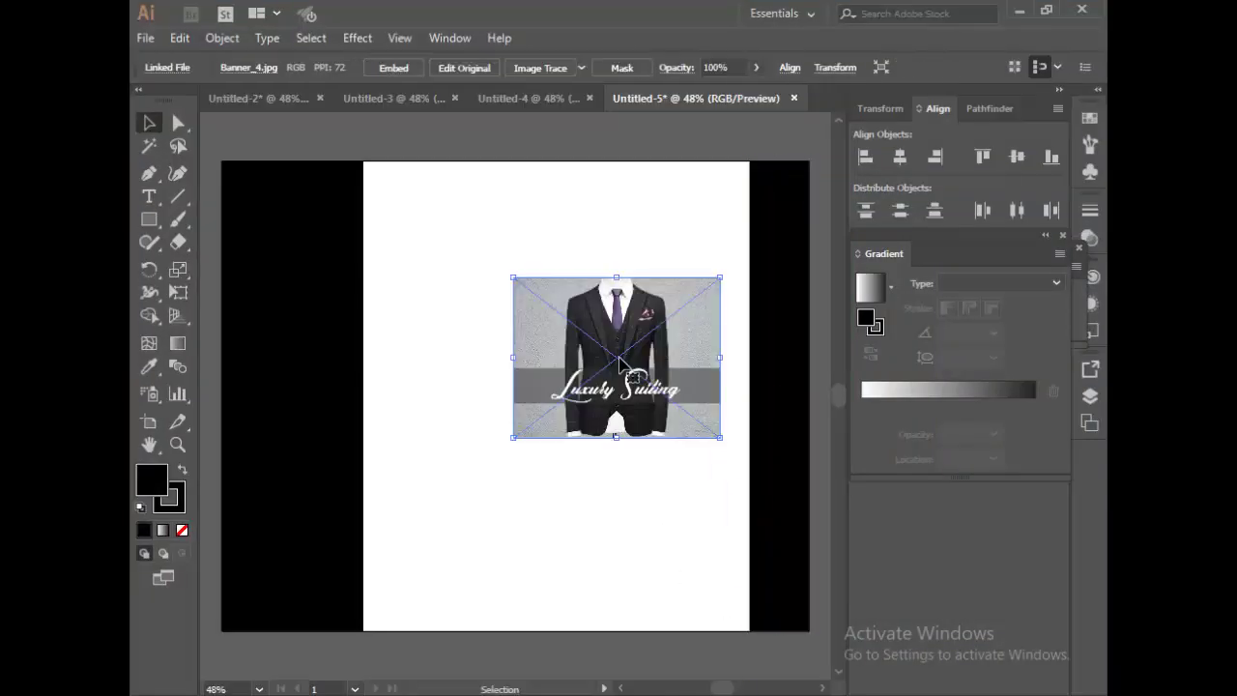
left_click_drag(623, 278, 619, 162)
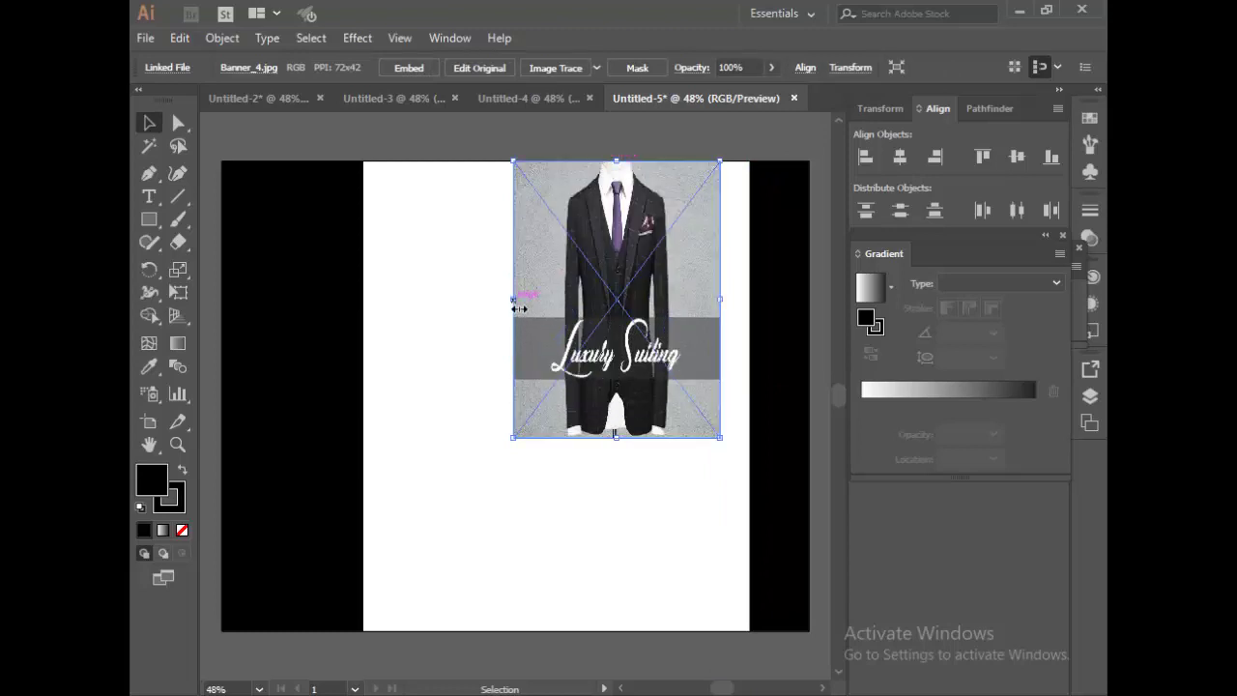
left_click_drag(514, 299, 363, 300)
left_click_drag(720, 300, 749, 307)
left_click_drag(554, 437, 560, 636)
left_click(259, 126)
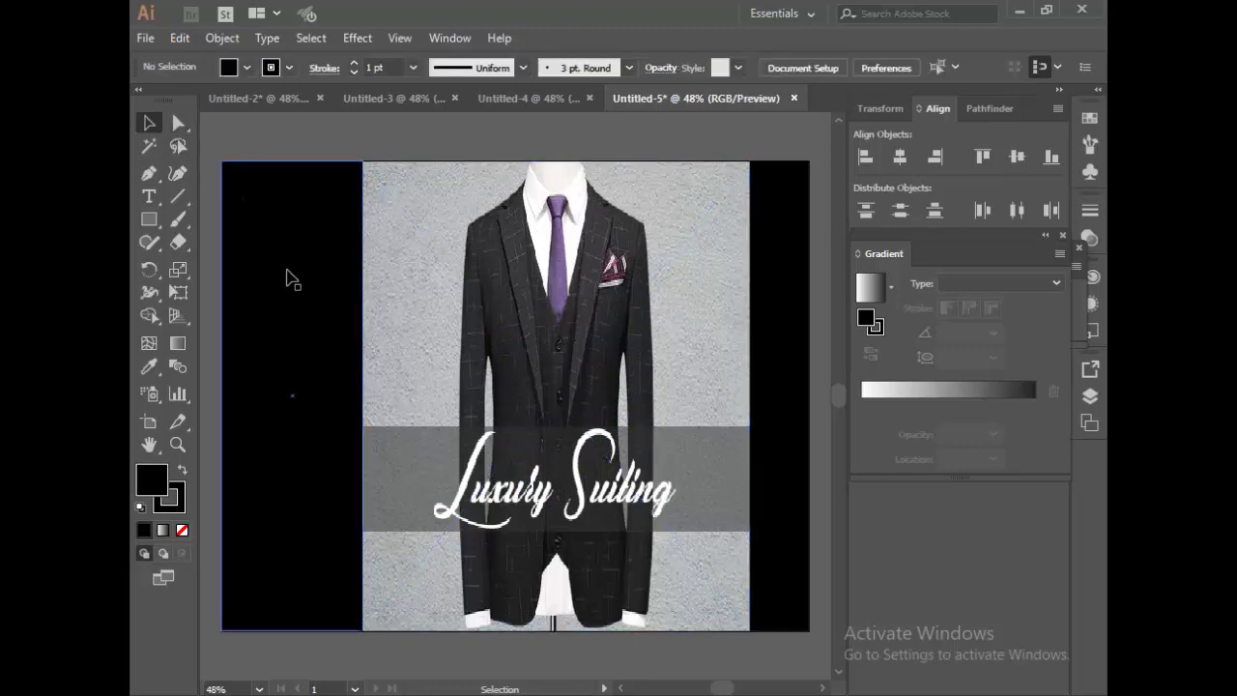
- Paste the NEW ARRIVALS group onto the left bar and add a text frame above it
key("ctrl+v")
left_click_drag(530, 426, 395, 383)
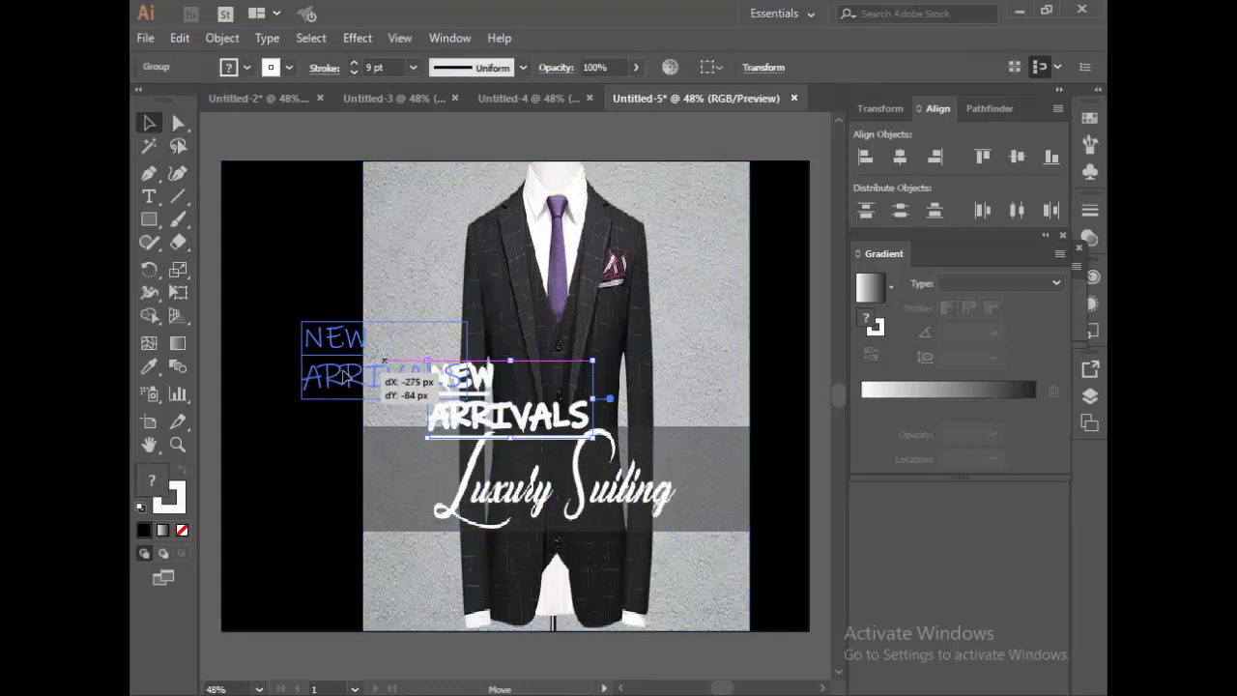
left_click(149, 197)
left_click_drag(302, 184, 382, 224)
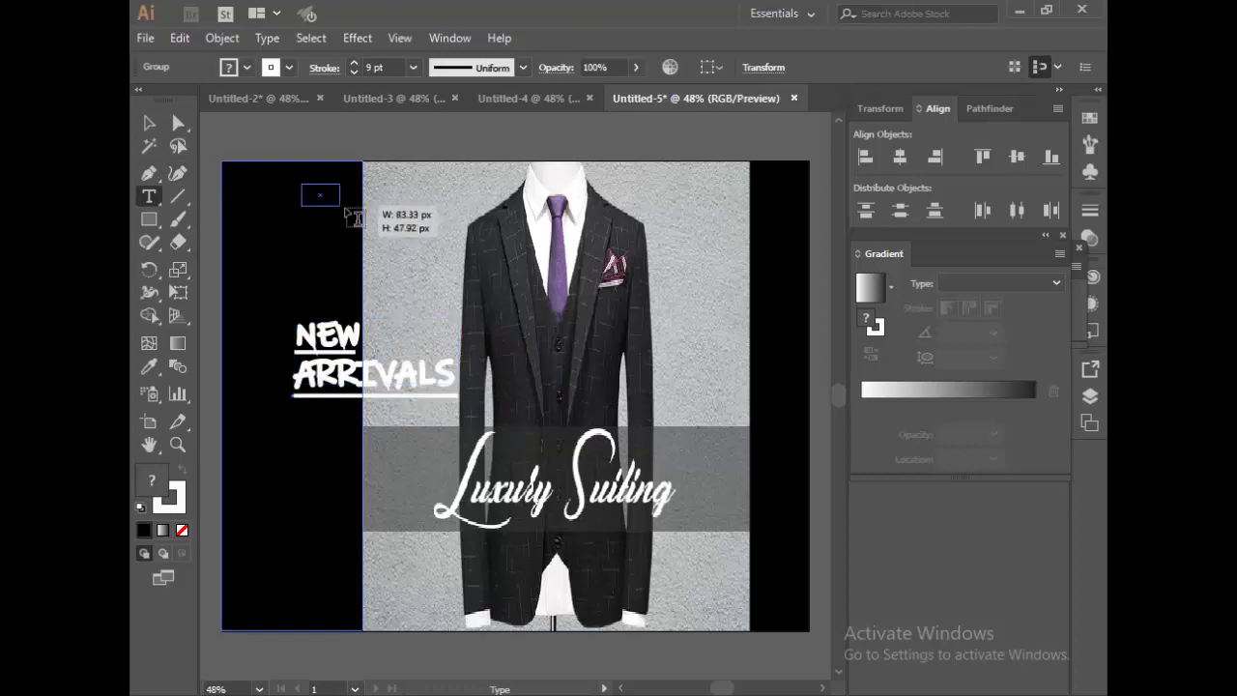
key("BackSpace")
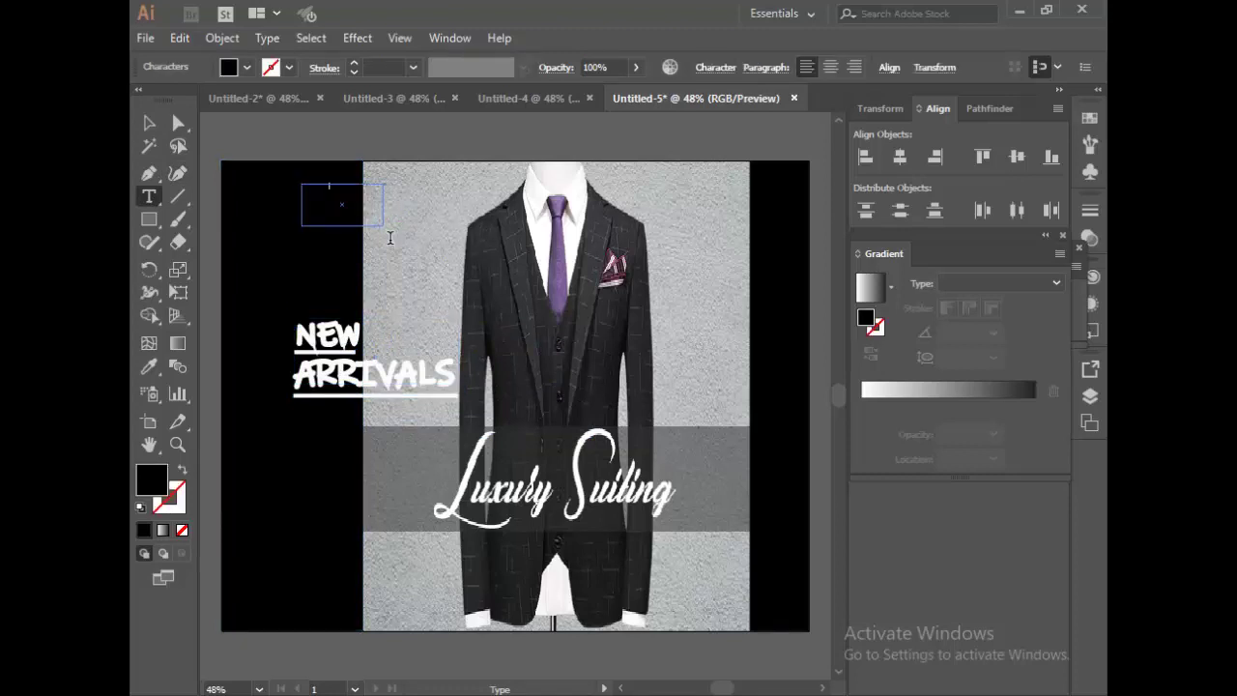
- Make the YOUR LOGO text 24 pt and white
left_click(718, 67)
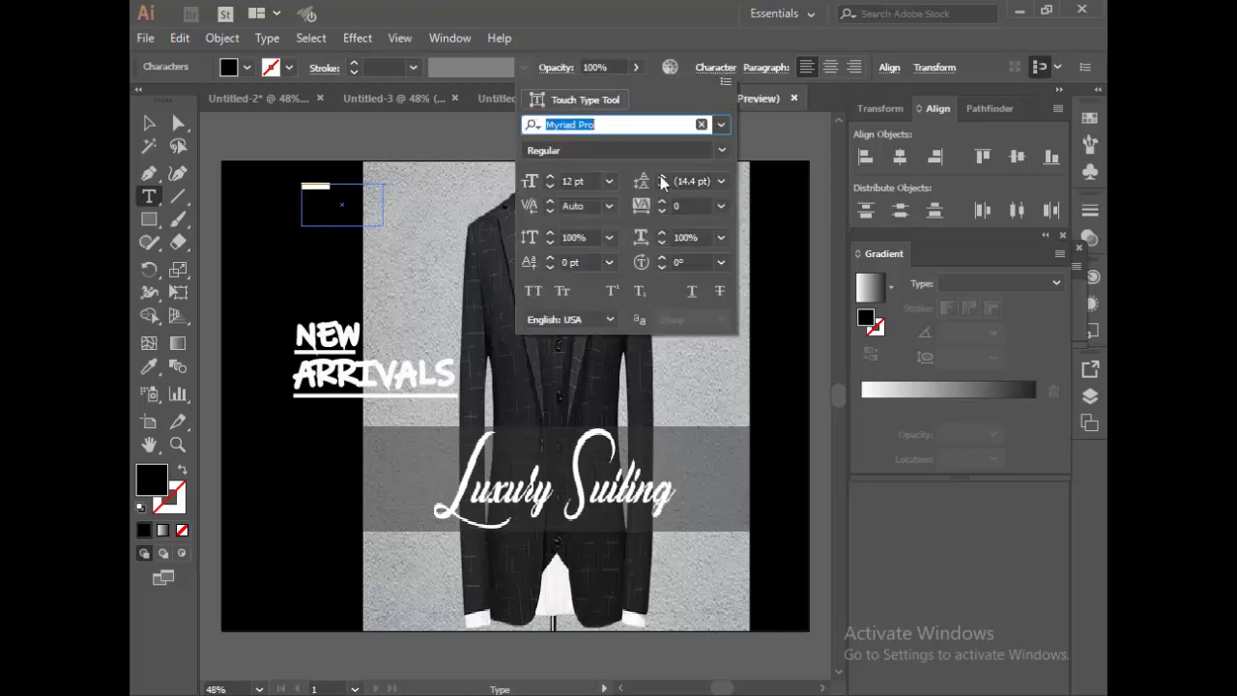
left_click(609, 181)
left_click(634, 425)
double_click(162, 494)
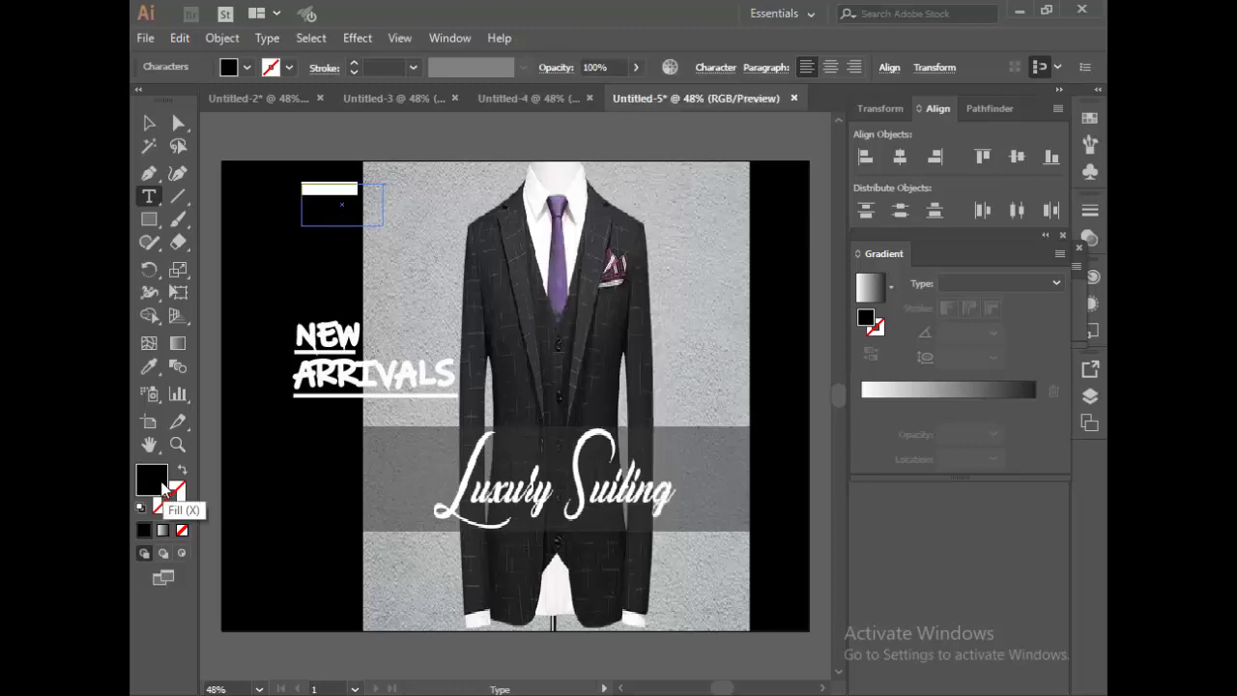
left_click(376, 235)
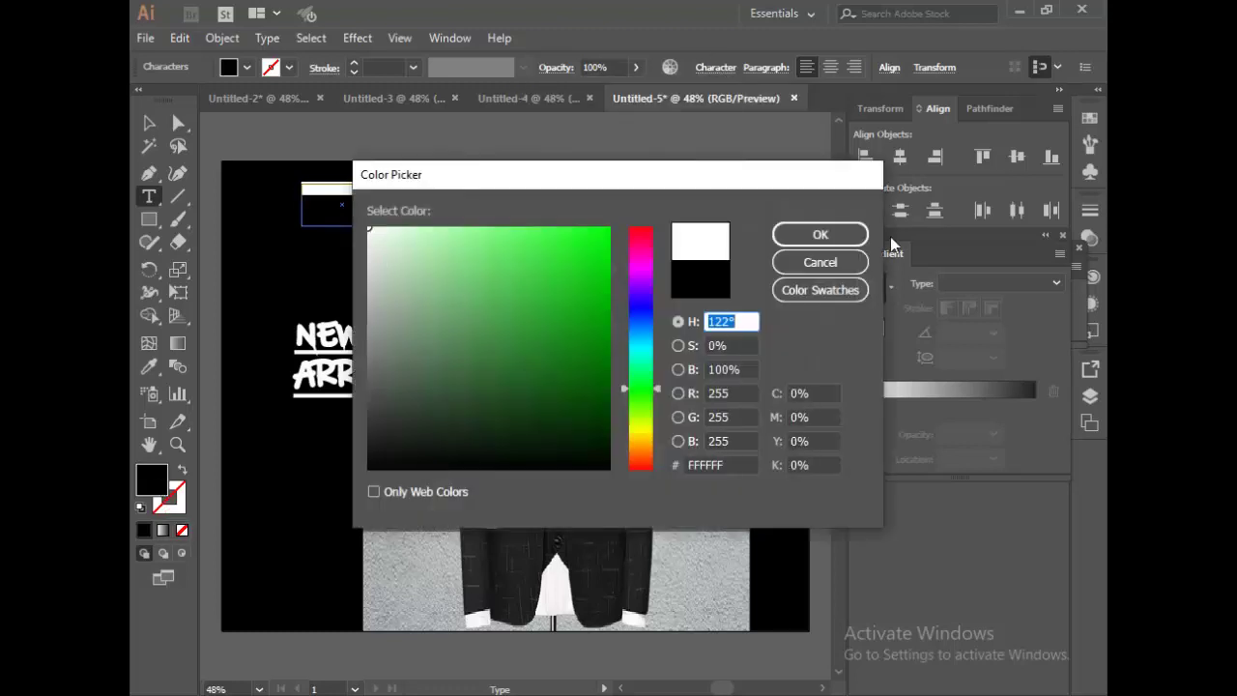
left_click(820, 235)
key("Escape")
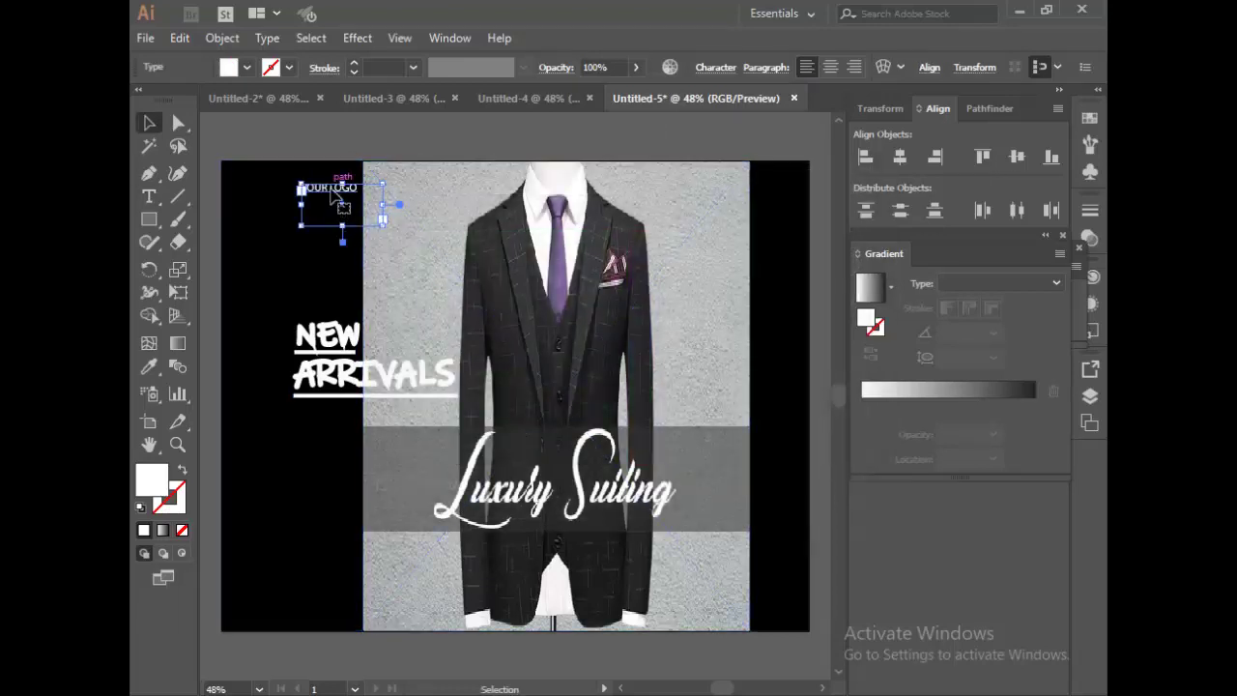
- Change the YOUR LOGO font to Poppins Bold
double_click(331, 192)
left_click(715, 67)
type("p")
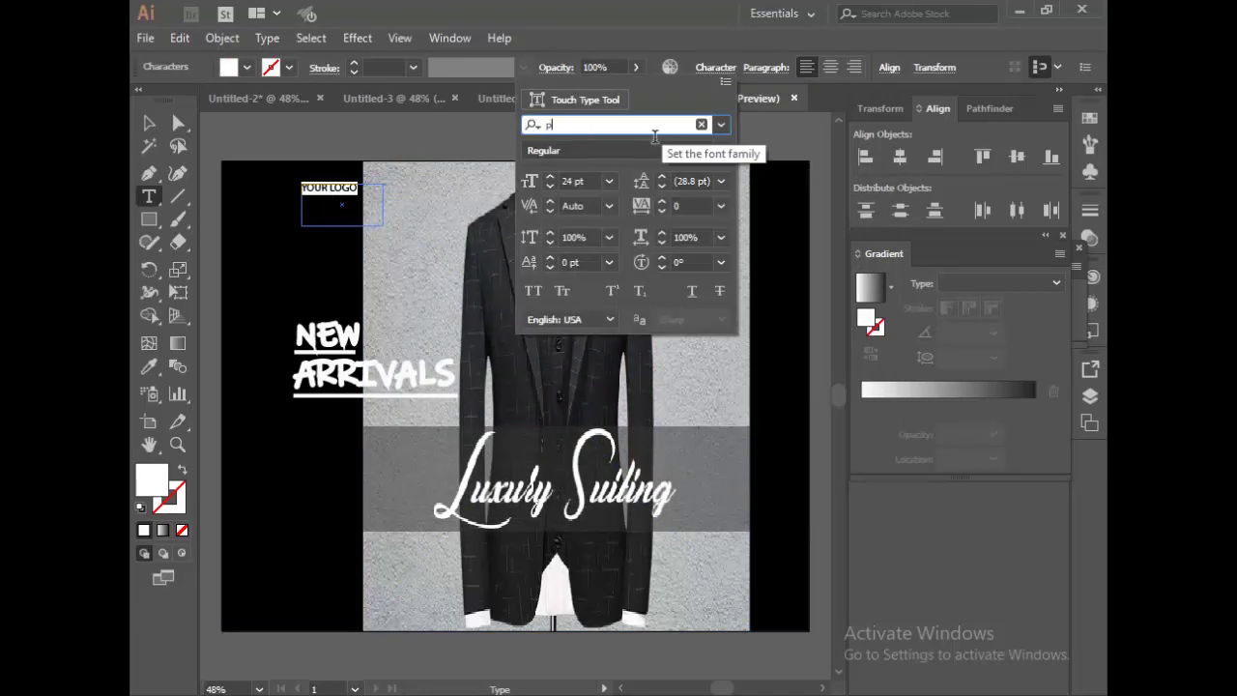
type("oppins")
left_click(609, 182)
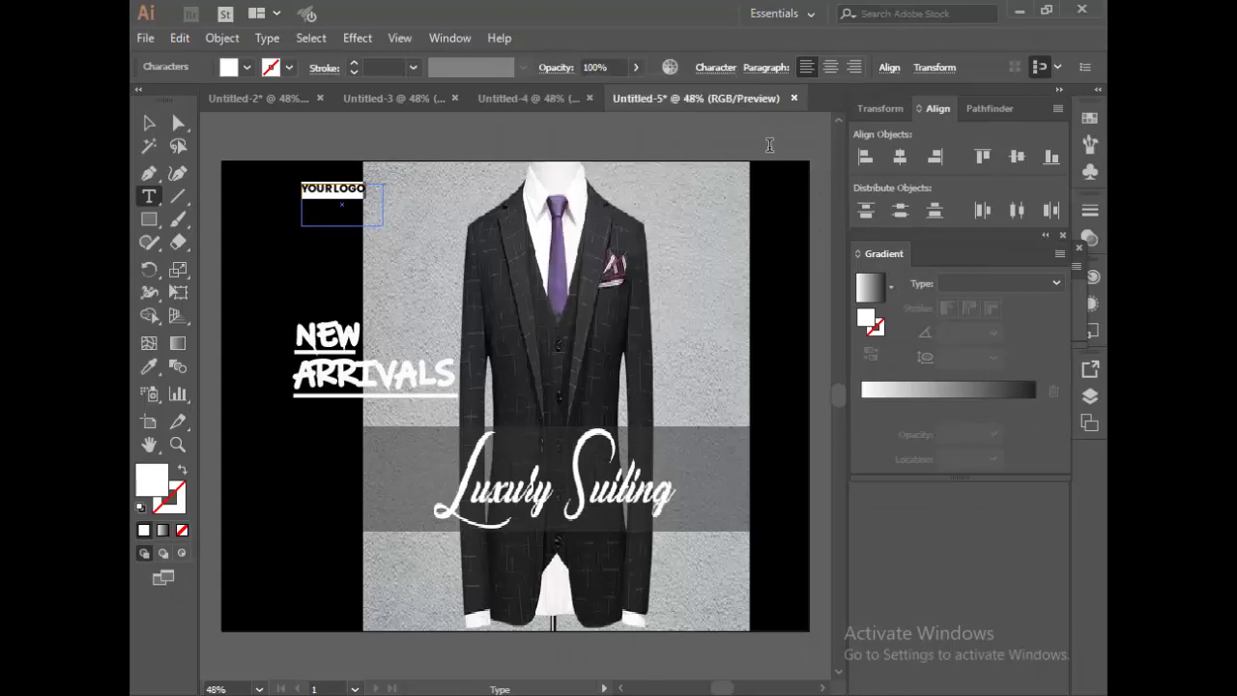
key("Escape")
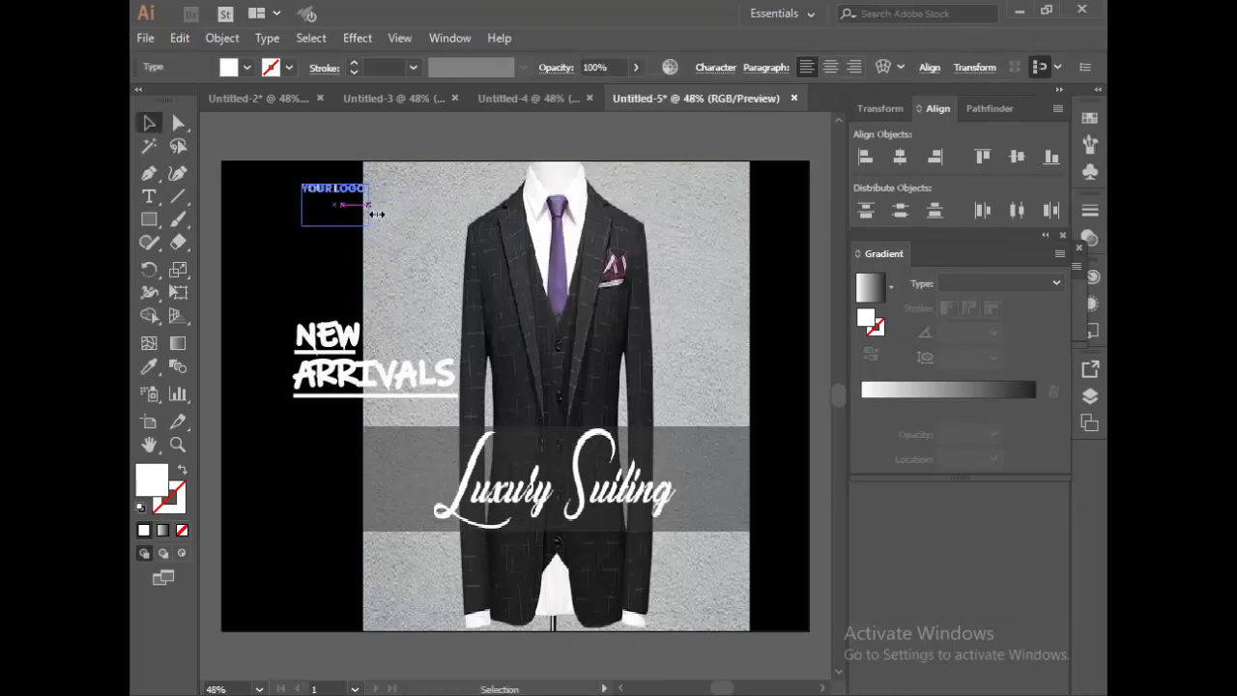
double_click(346, 191)
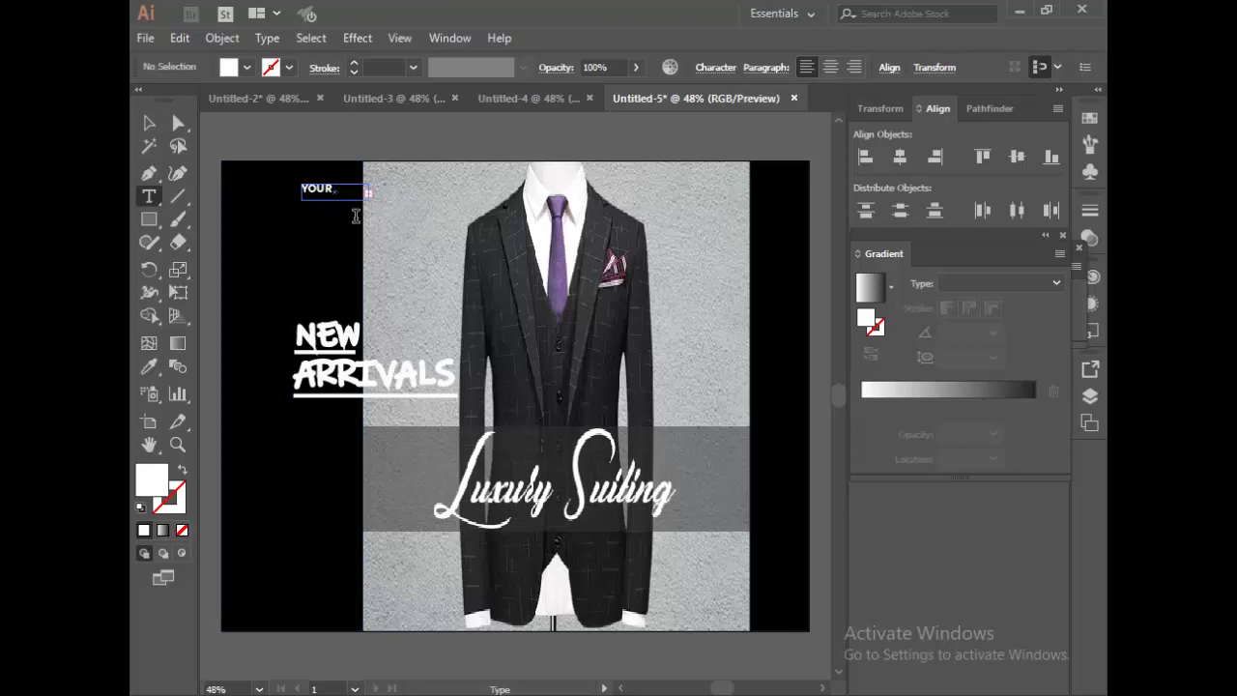
key("Escape")
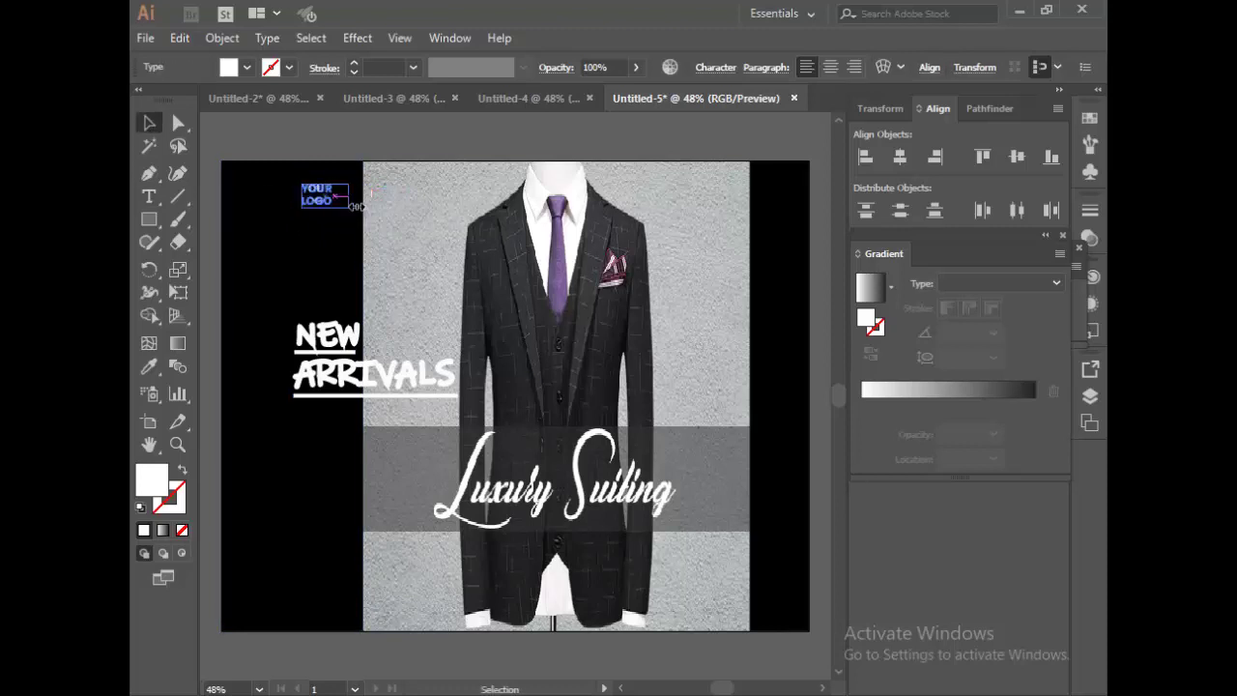
- Enlarge YOUR LOGO to 36 pt so it stacks on two lines
double_click(333, 205)
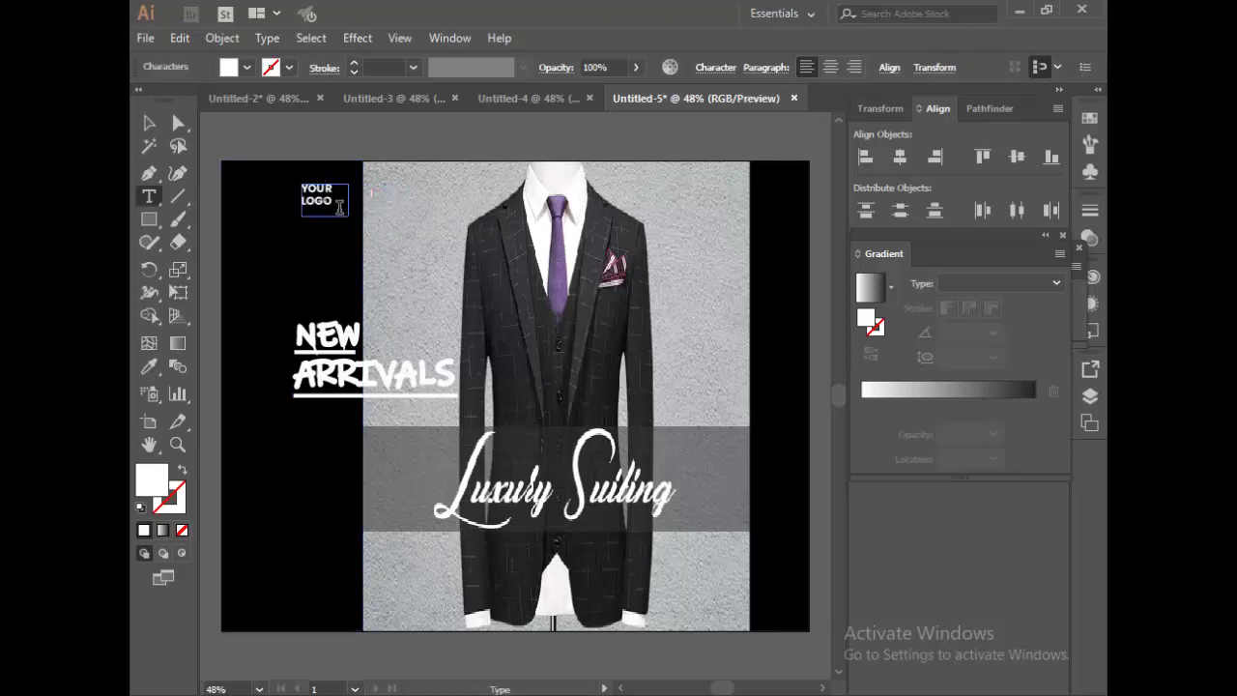
left_click(715, 66)
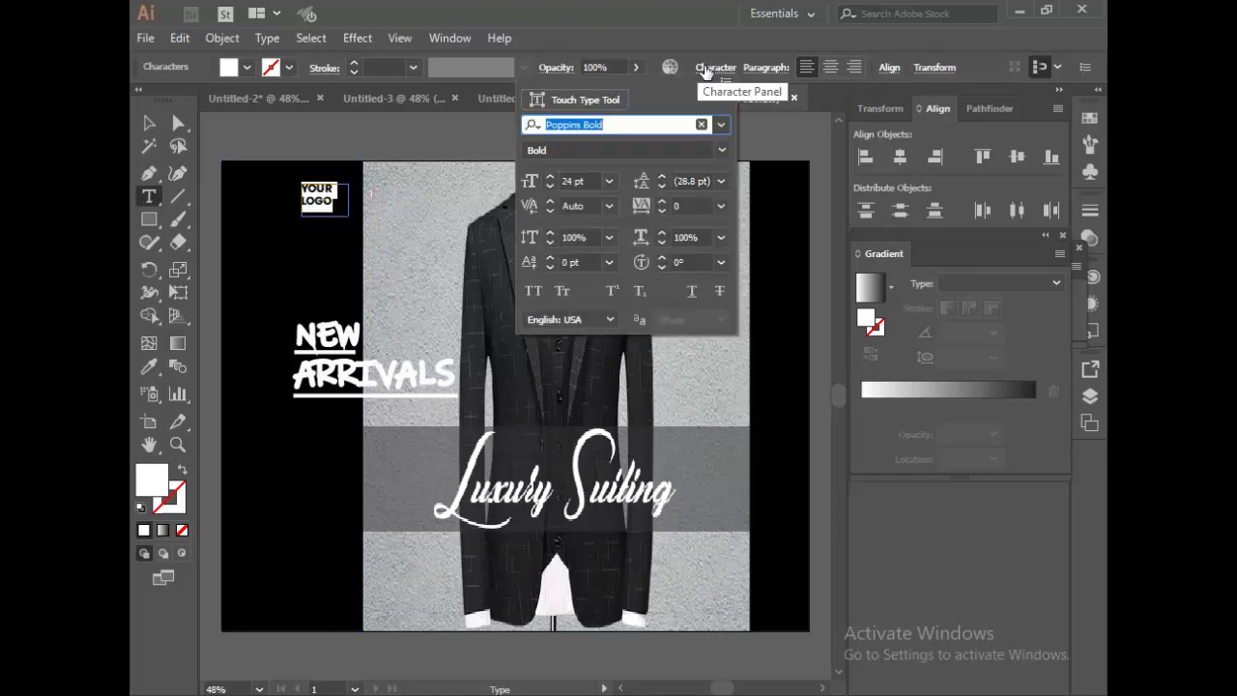
left_click(609, 180)
left_click(629, 455)
left_click(363, 219)
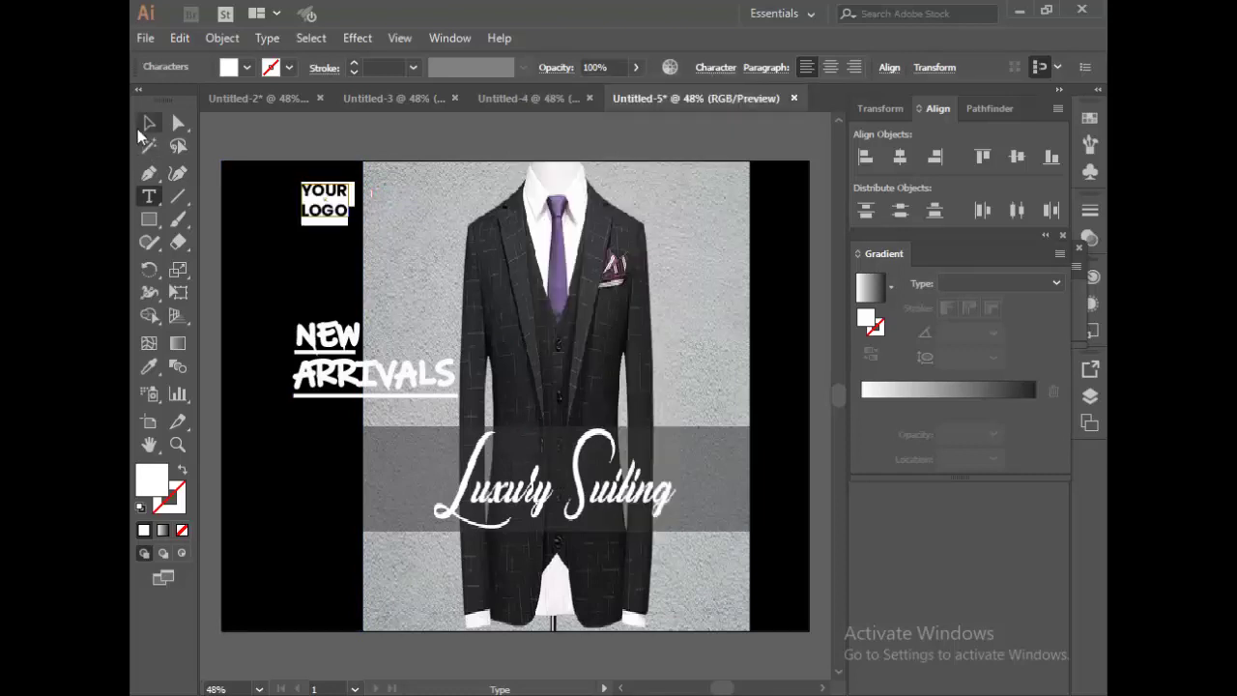
- Move YOUR LOGO further left on the black bar
left_click(148, 122)
left_click(394, 146)
left_click_drag(357, 211, 325, 211)
left_click(442, 238)
- Duplicate NEW ARRIVALS, ungroup the copy, and move it over the Luxury Suiting band
left_click(314, 398)
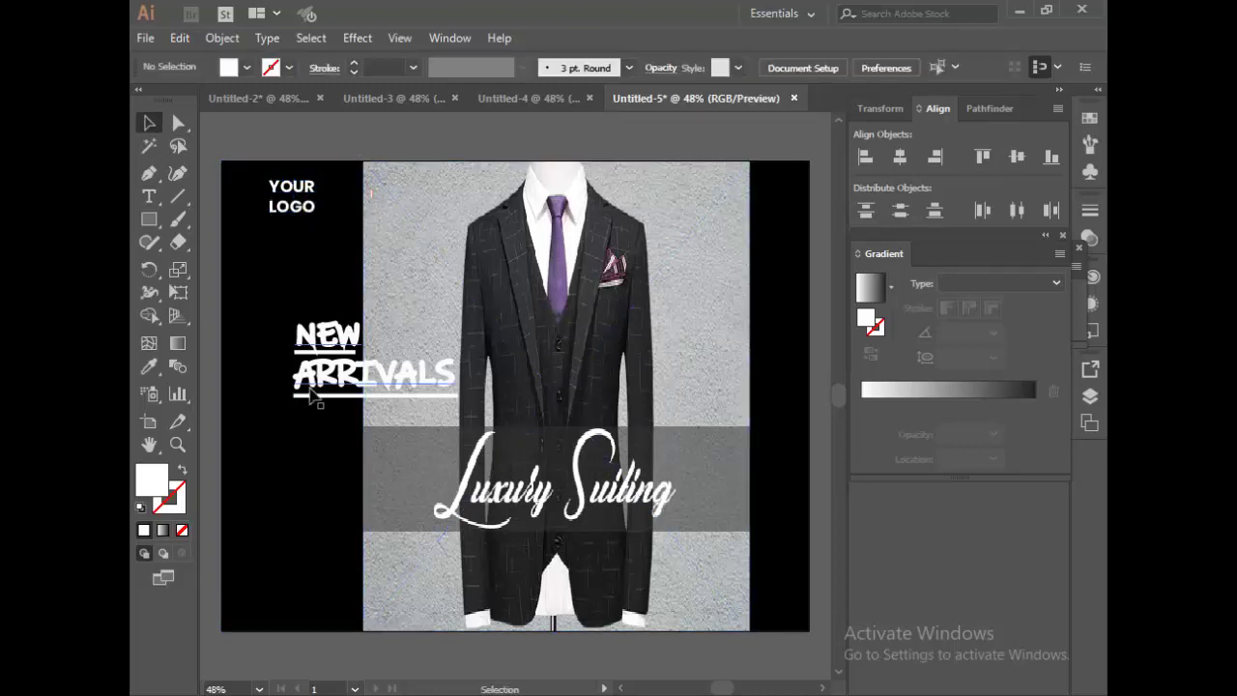
left_click(340, 379)
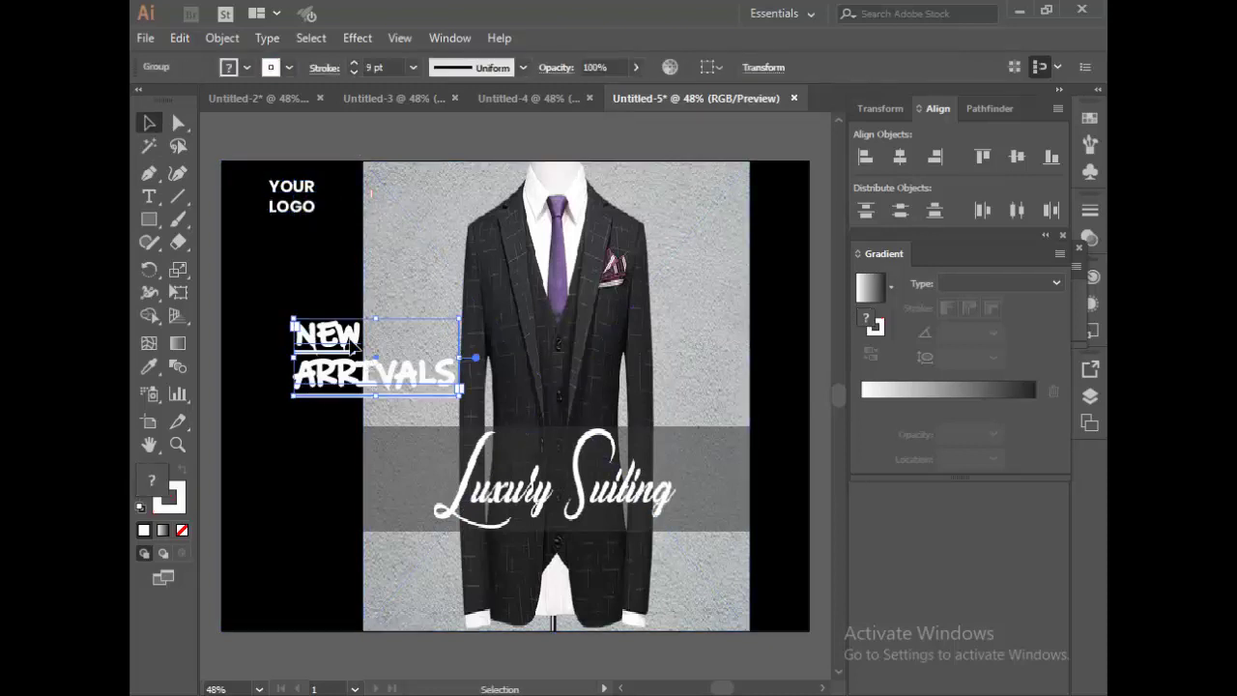
left_click_drag(354, 345, 316, 491)
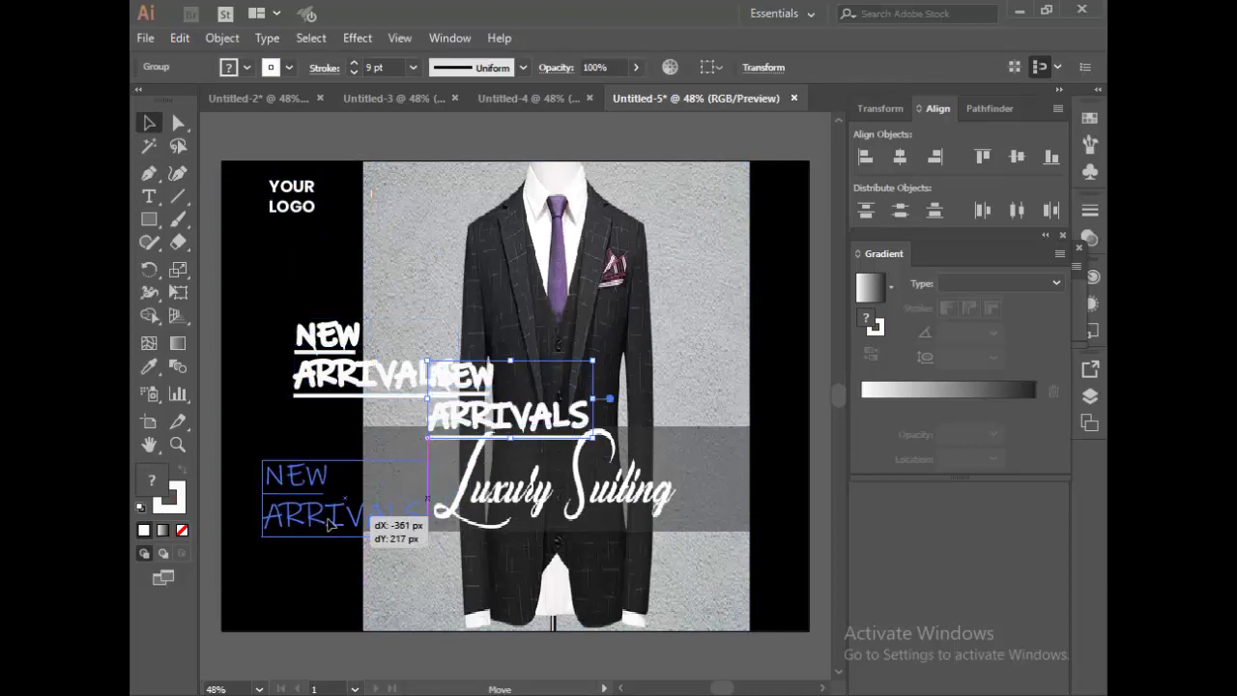
right_click(326, 522)
left_click(368, 369)
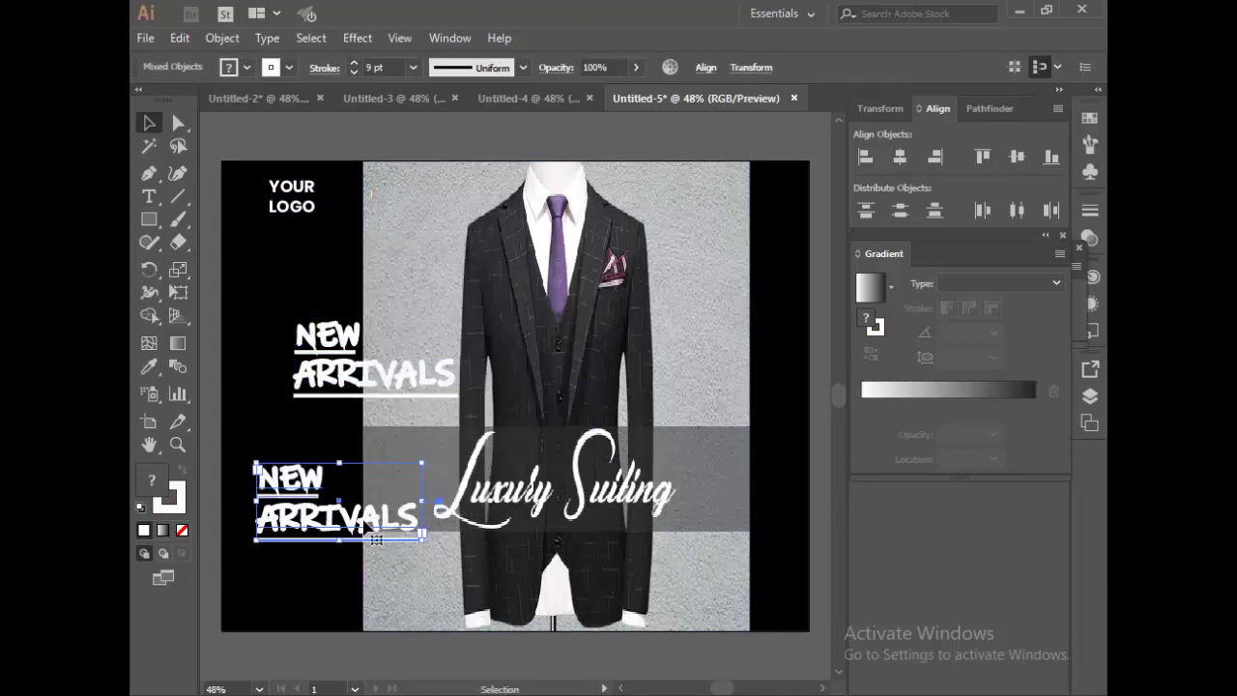
left_click_drag(331, 486, 419, 450)
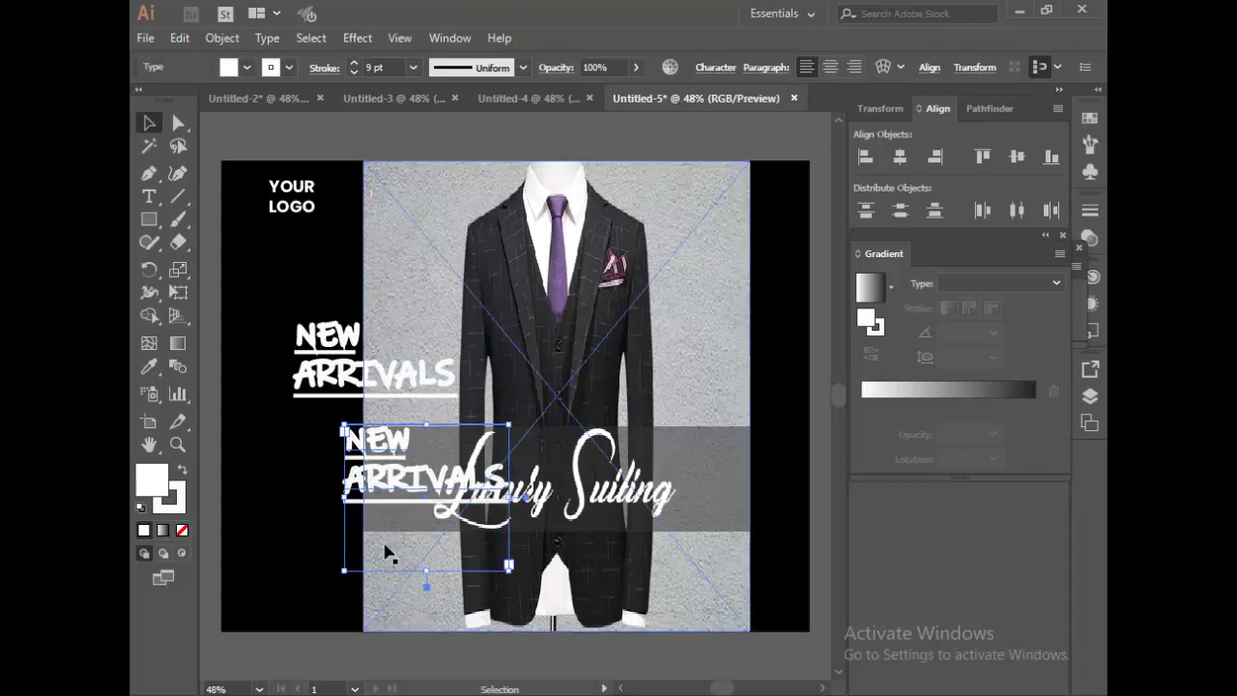
left_click(392, 505)
- Retype the copied heading as STYLISH
double_click(402, 463)
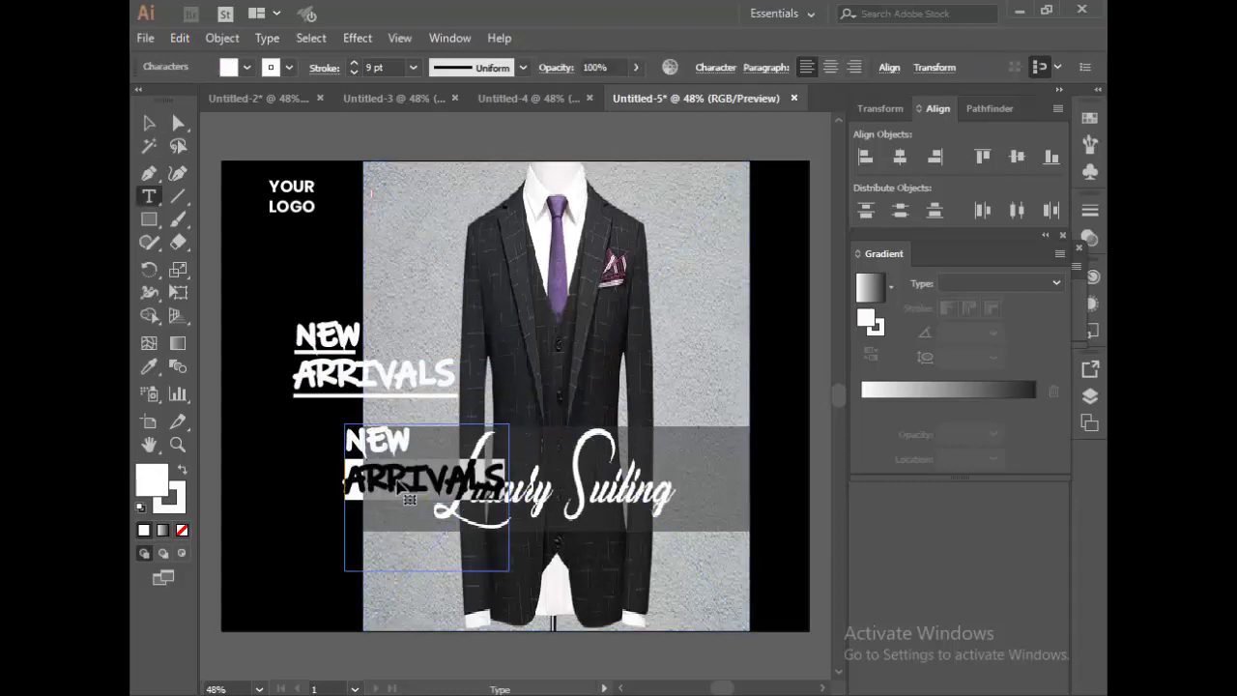
key("BackSpace")
double_click(402, 462)
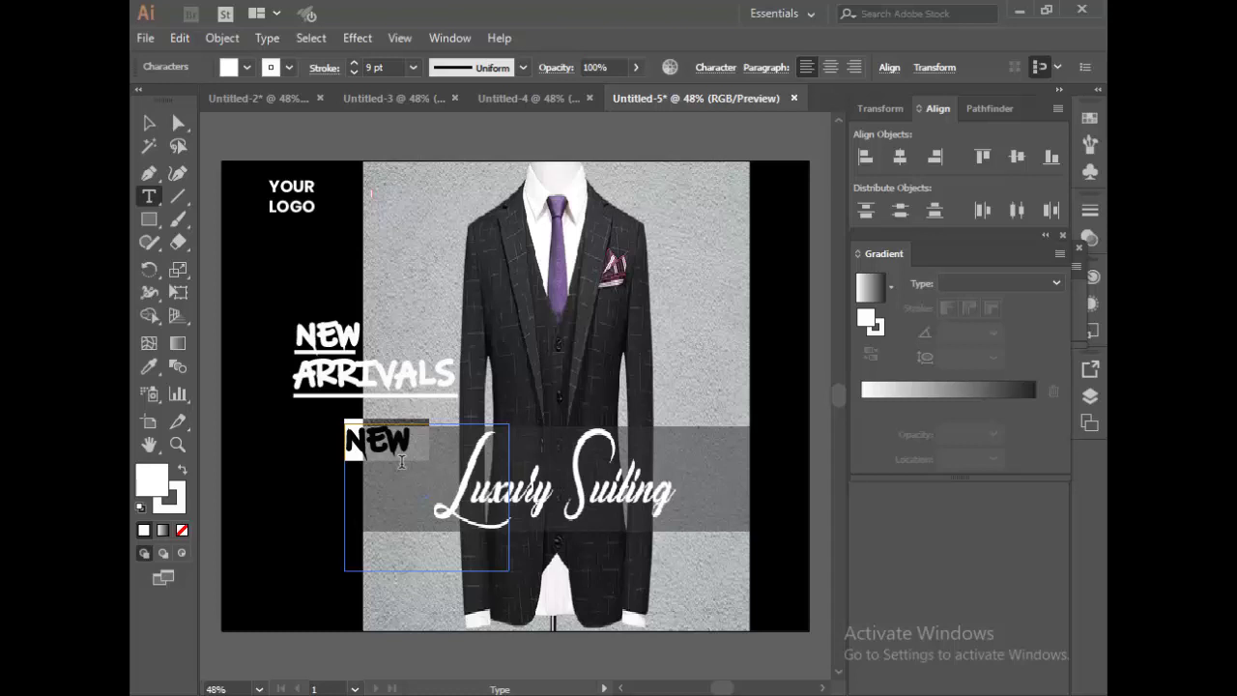
type("STYLISH")
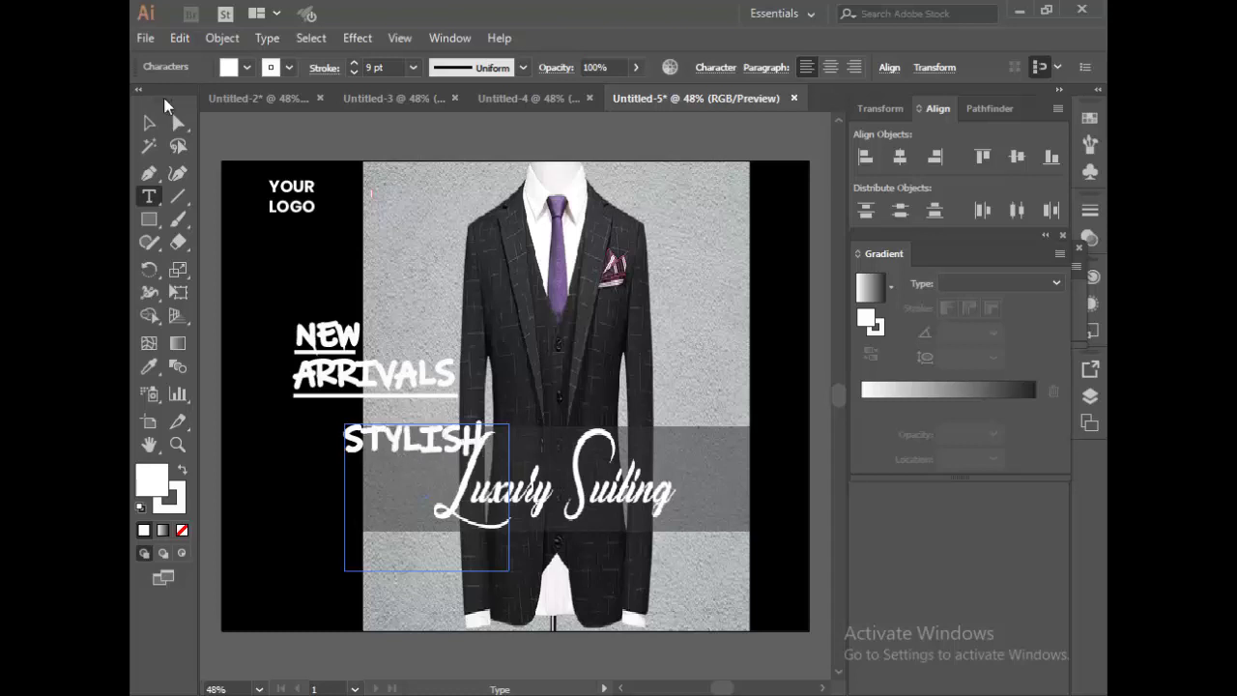
double_click(398, 462)
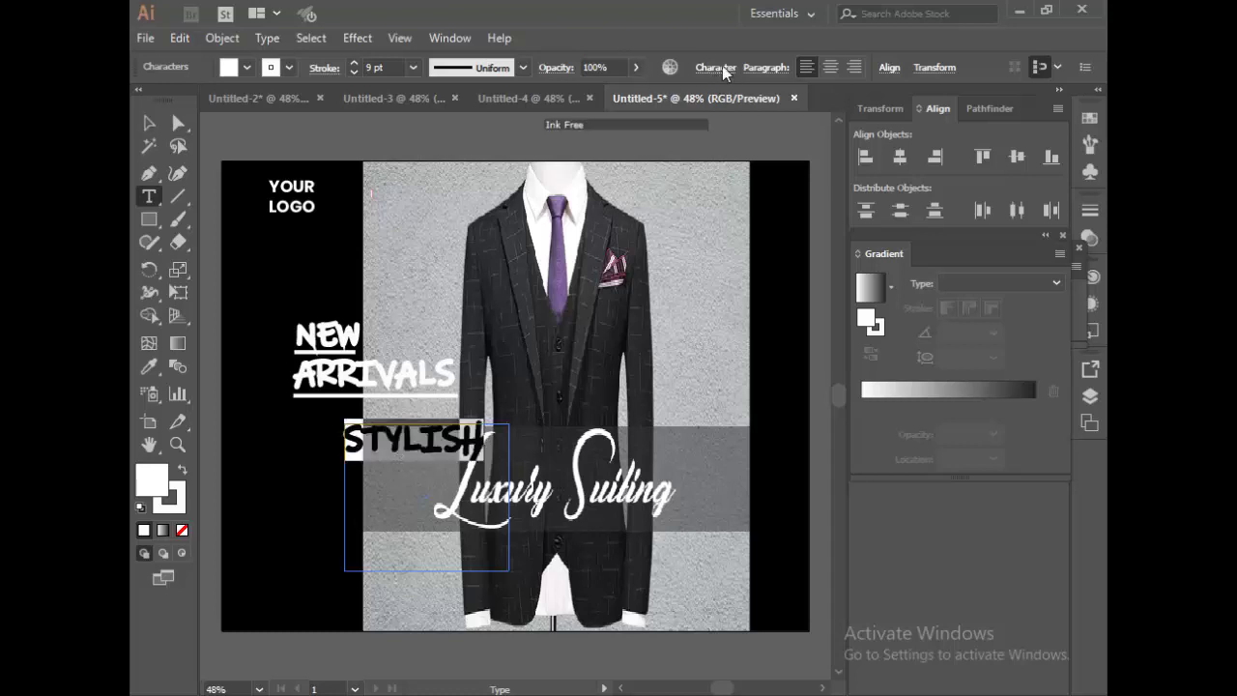
- Set STYLISH to 50 pt in the lower-left bar, and duplicate YOUR LOGO onto the photo
left_click(716, 66)
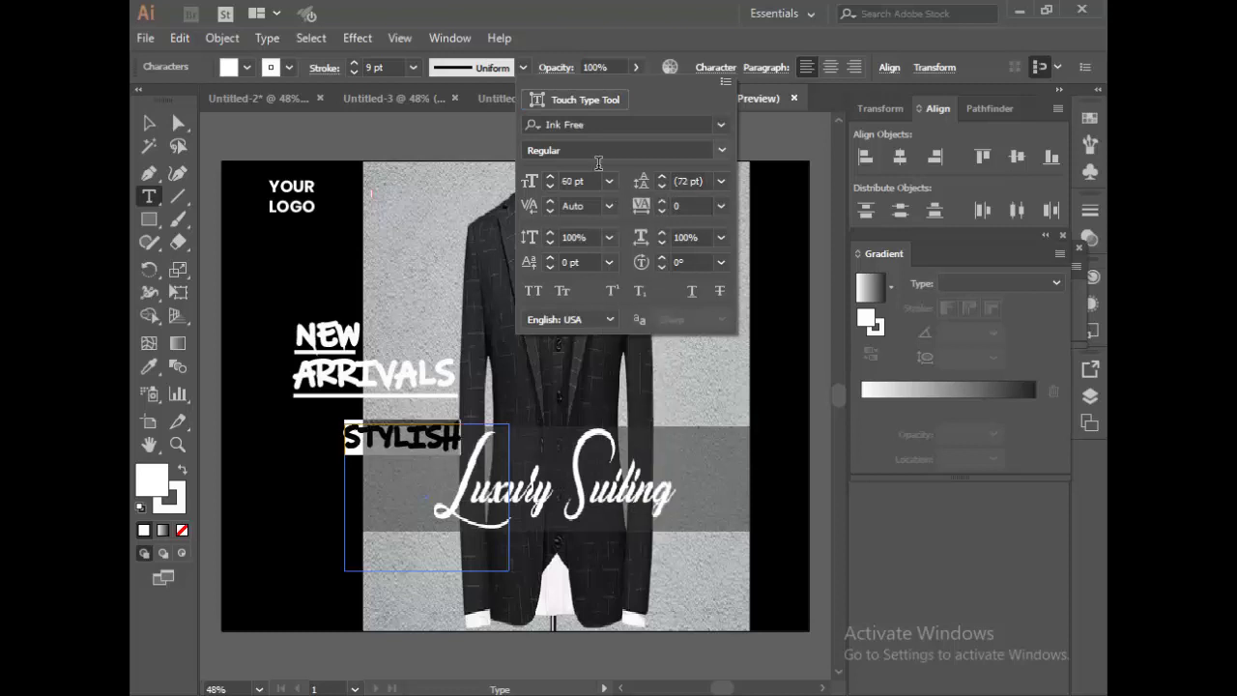
left_click(574, 181)
type("50")
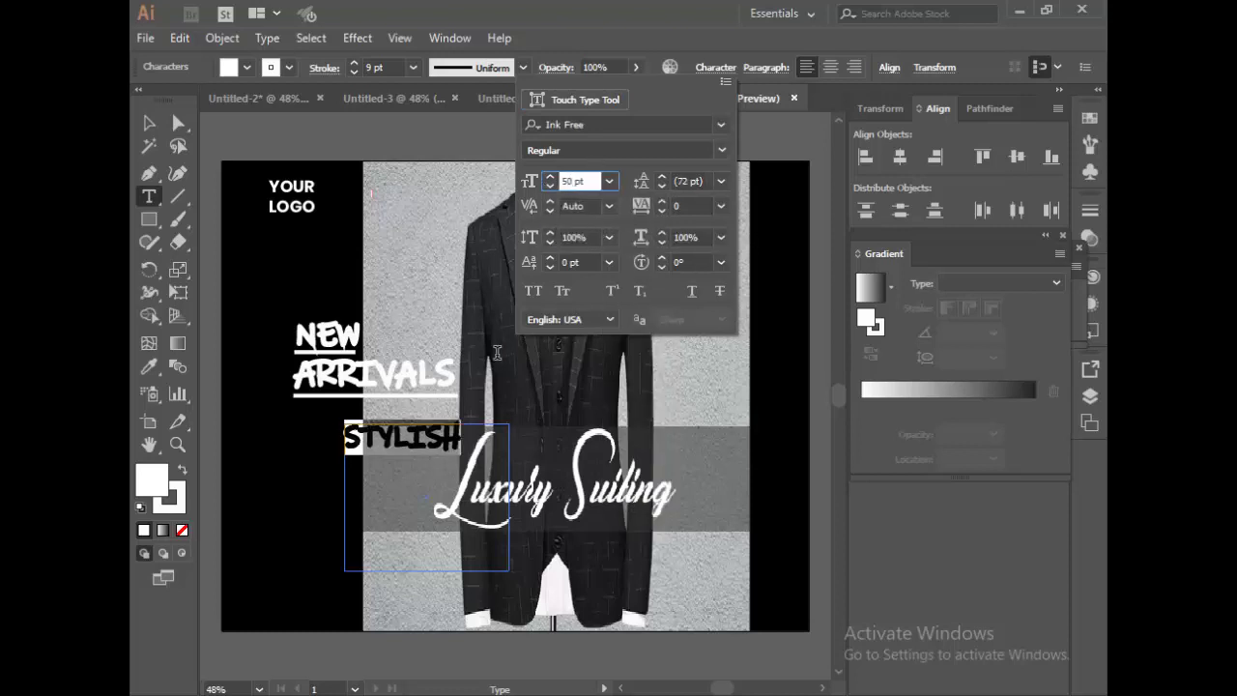
key("Return")
key("Escape")
mouse_move(427, 570)
left_mouse_down()
mouse_move(422, 455)
mouse_move(351, 566)
mouse_move(350, 553)
left_mouse_up()
left_click(757, 464)
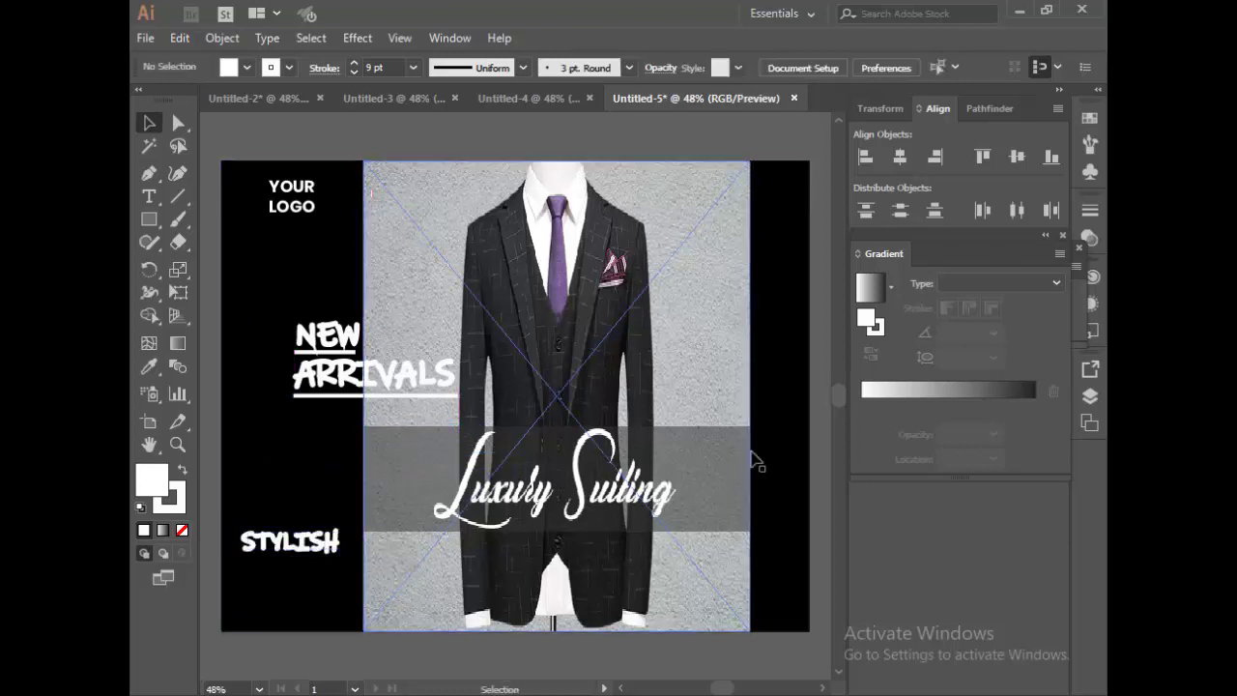
left_click(290, 198)
mouse_move(290, 198)
left_mouse_down()
mouse_move(522, 401)
mouse_move(723, 278)
left_mouse_up()
double_click(737, 279)
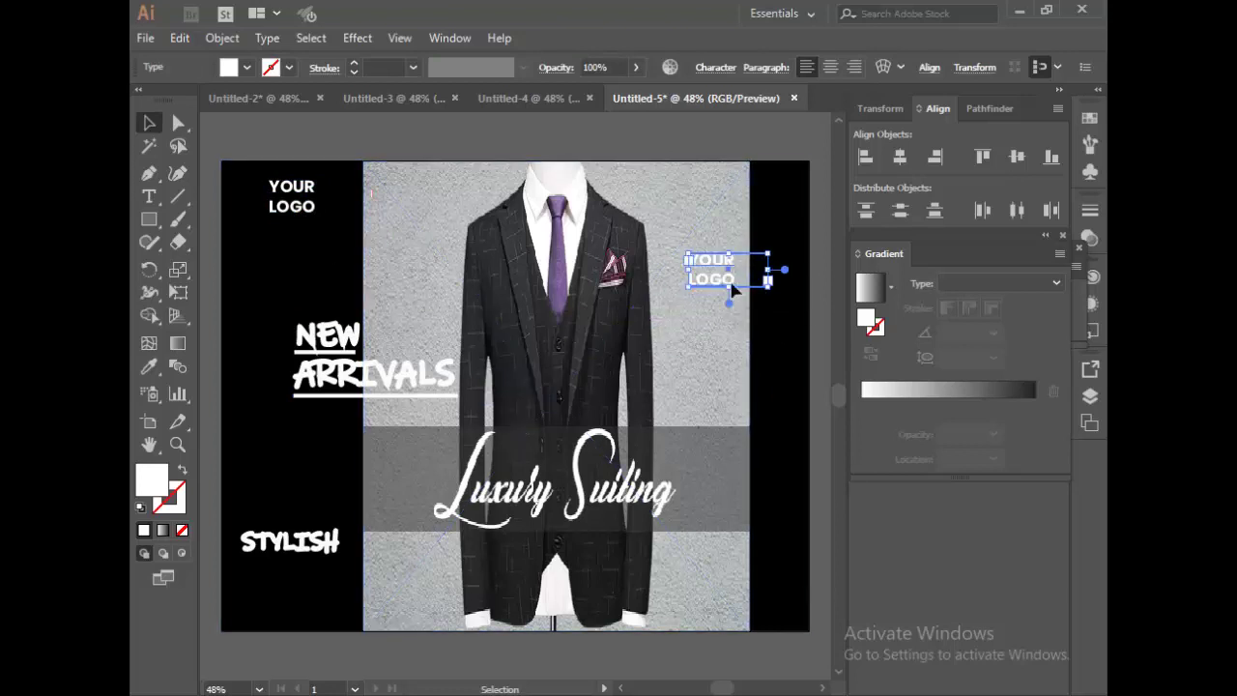
double_click(733, 282)
key("BackSpace")
type("BRAND")
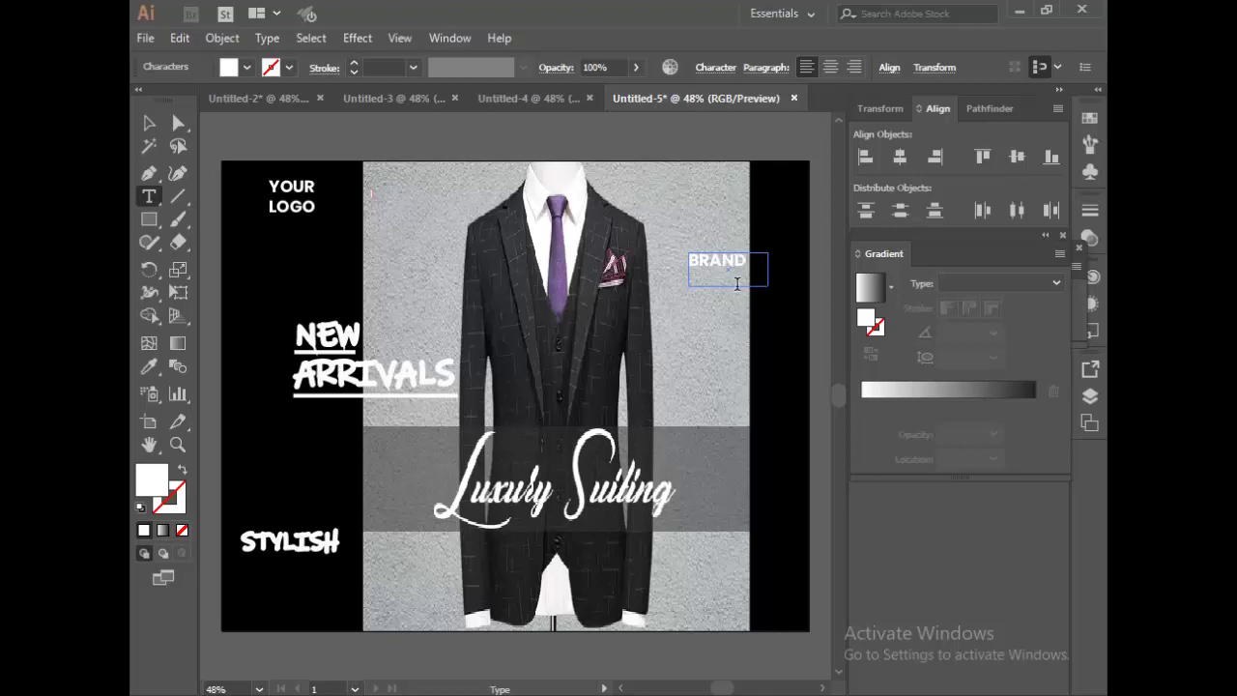
key("Escape")
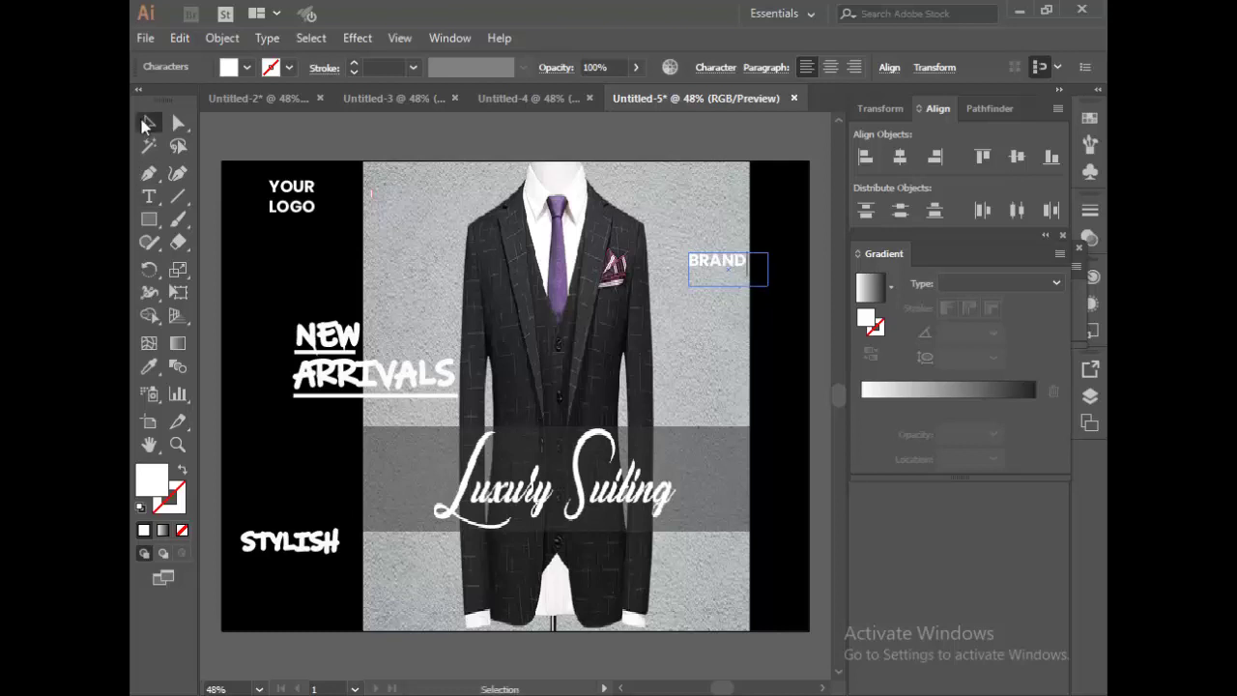
left_click_drag(752, 288, 760, 352)
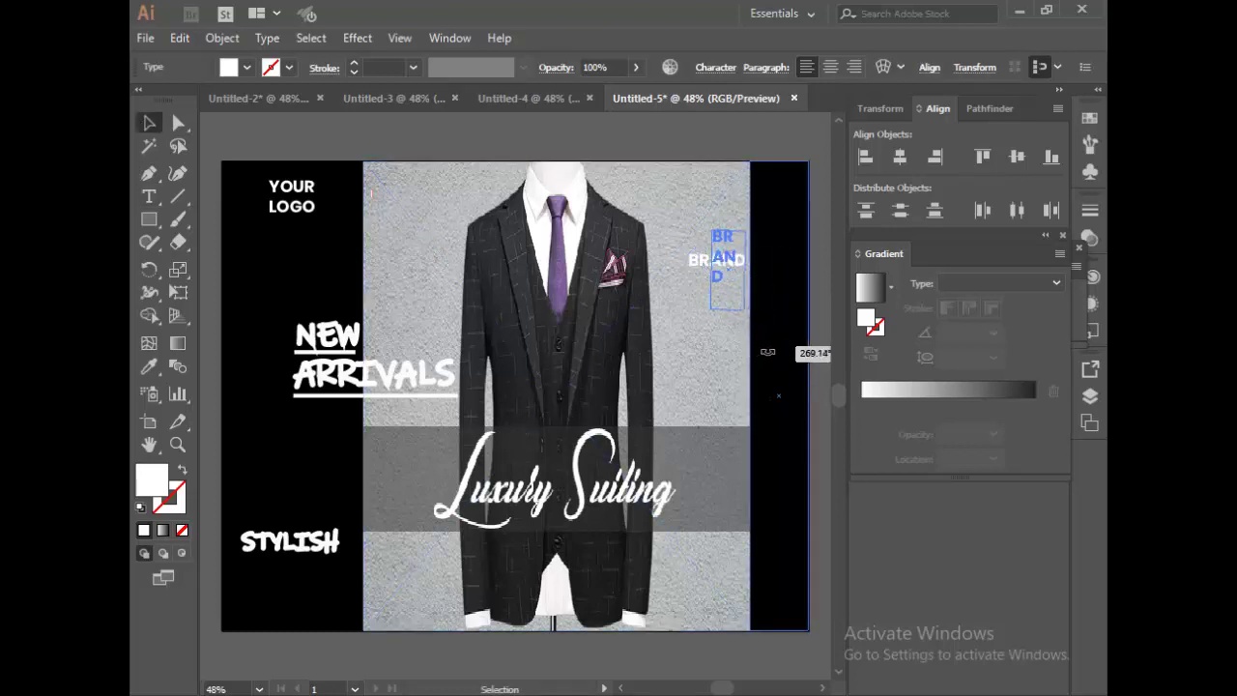
left_click_drag(760, 352, 730, 372)
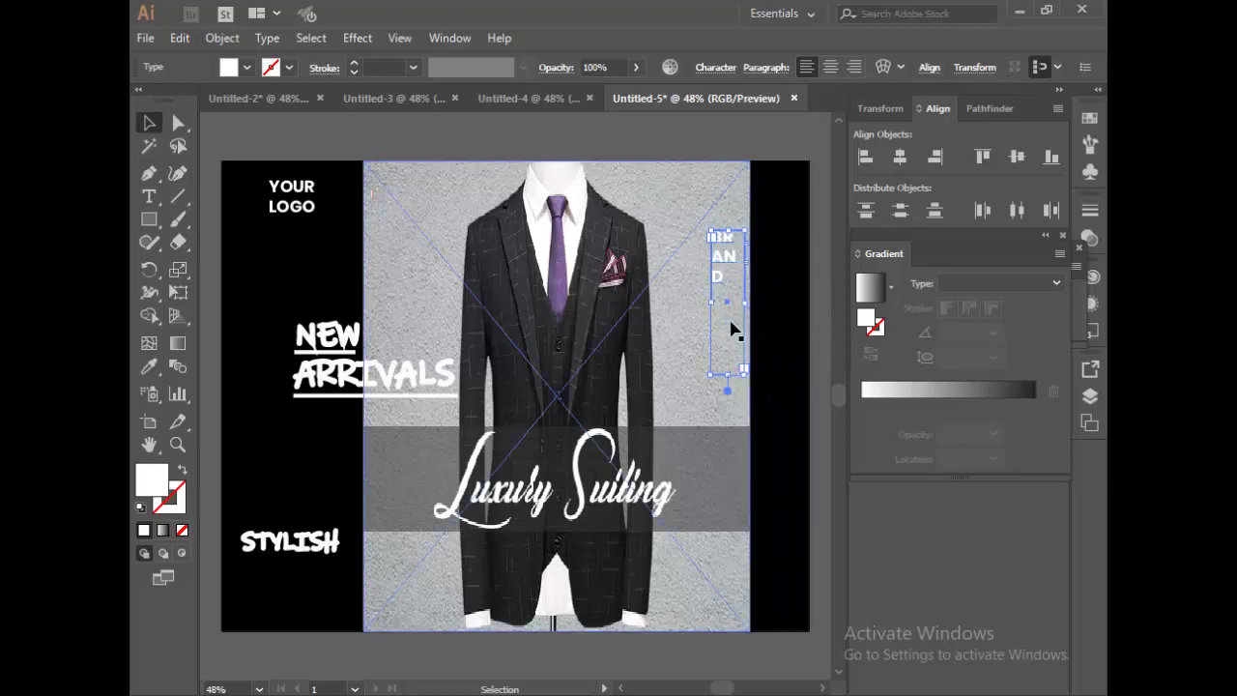
mouse_move(731, 307)
left_mouse_down()
mouse_move(773, 290)
mouse_move(774, 265)
left_mouse_up()
key("ctrl+z")
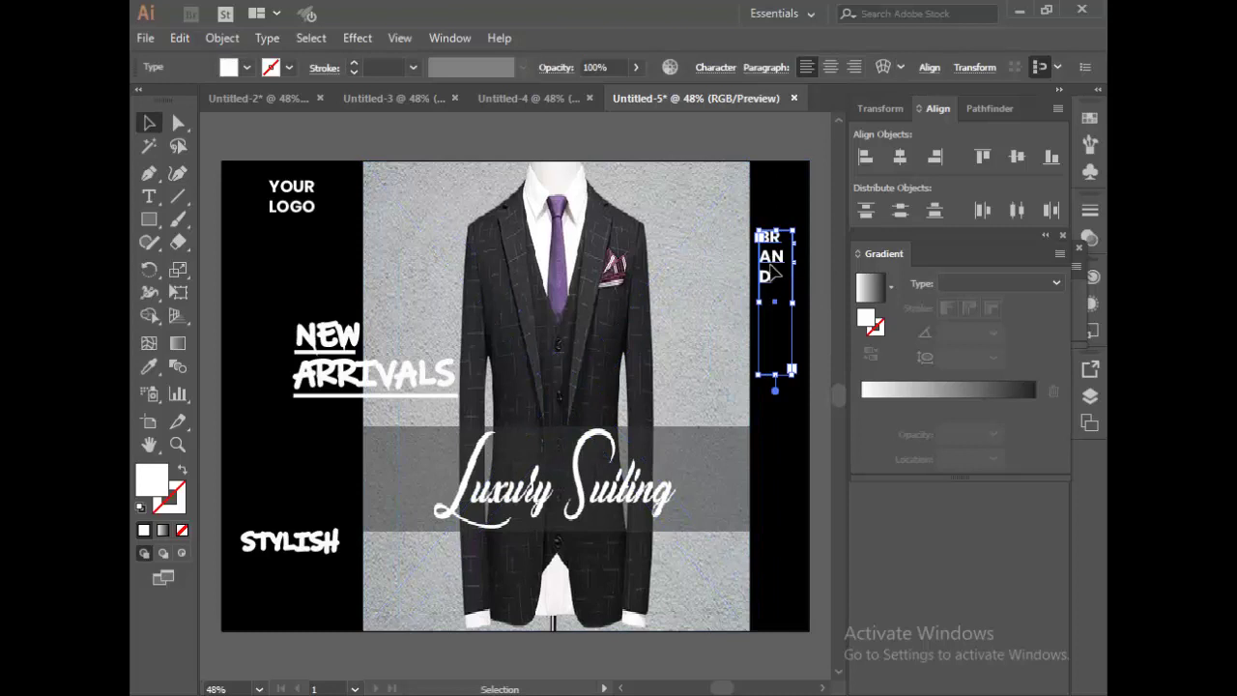
double_click(773, 276)
key("ctrl+a")
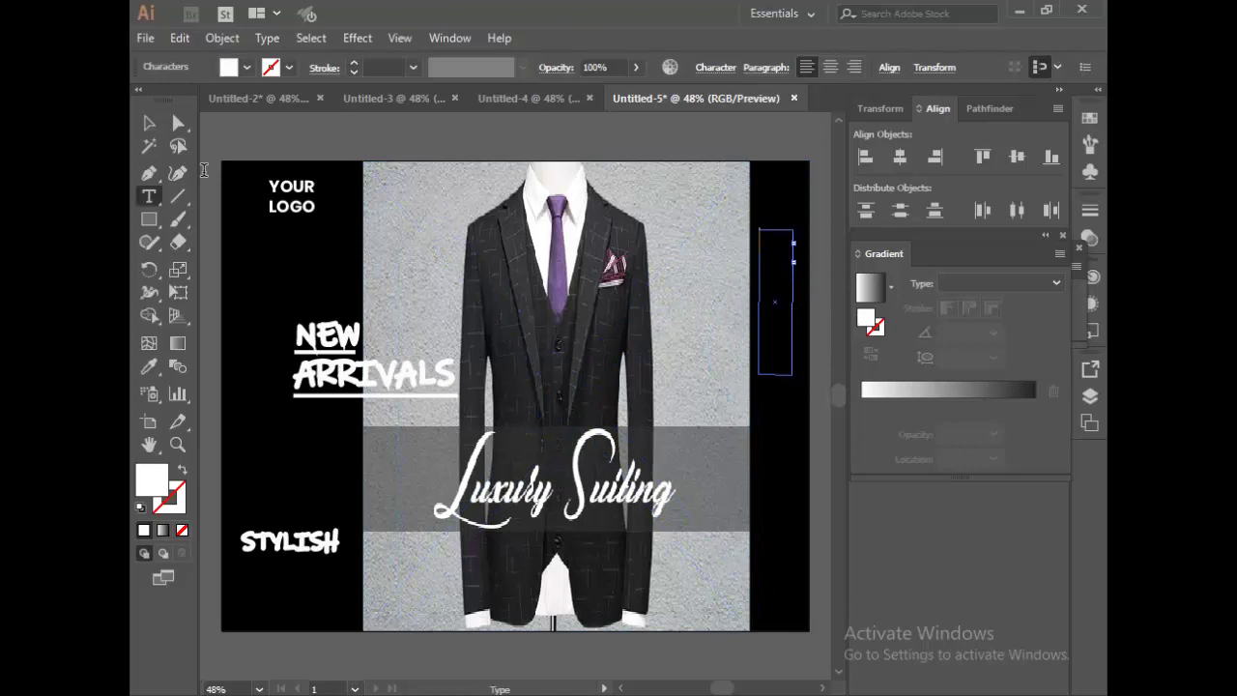
left_click(149, 122)
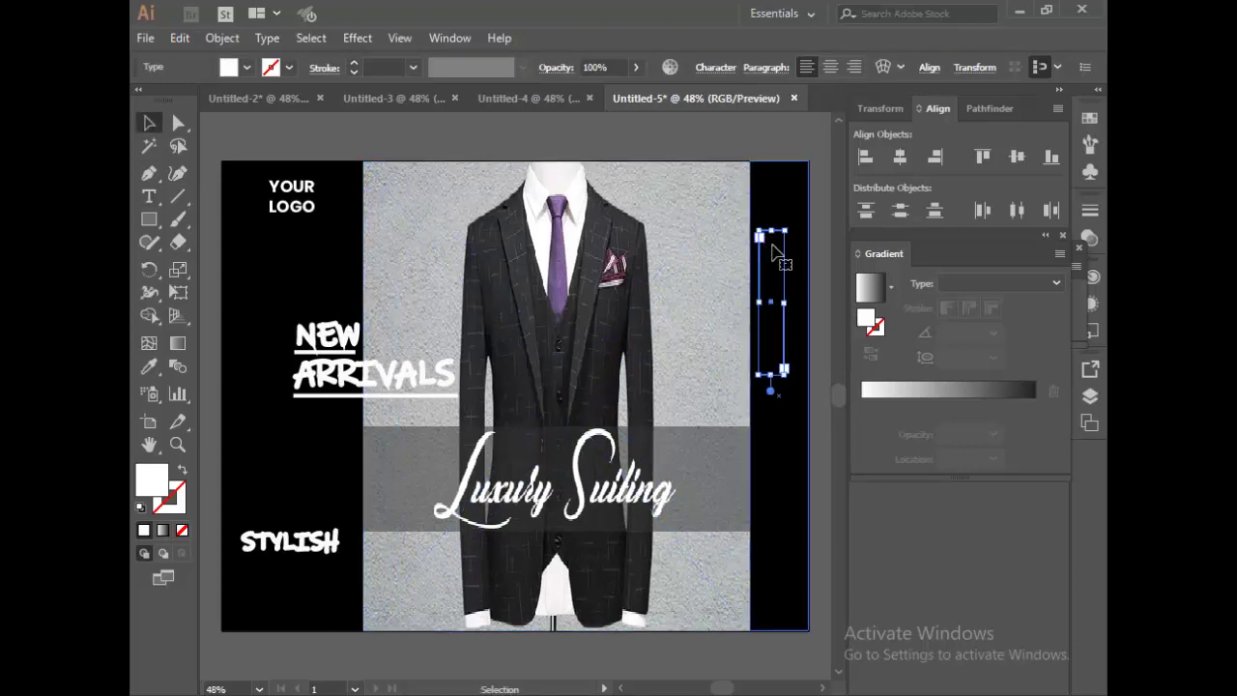
key("shift+n")
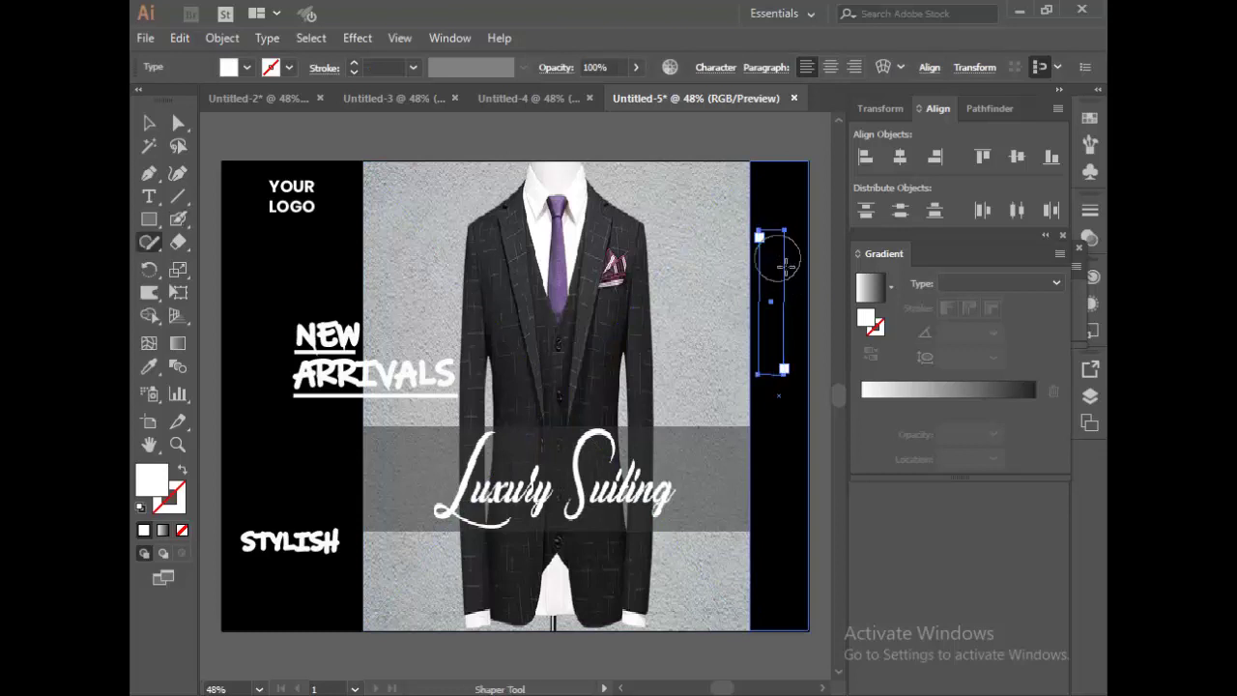
left_click(783, 263)
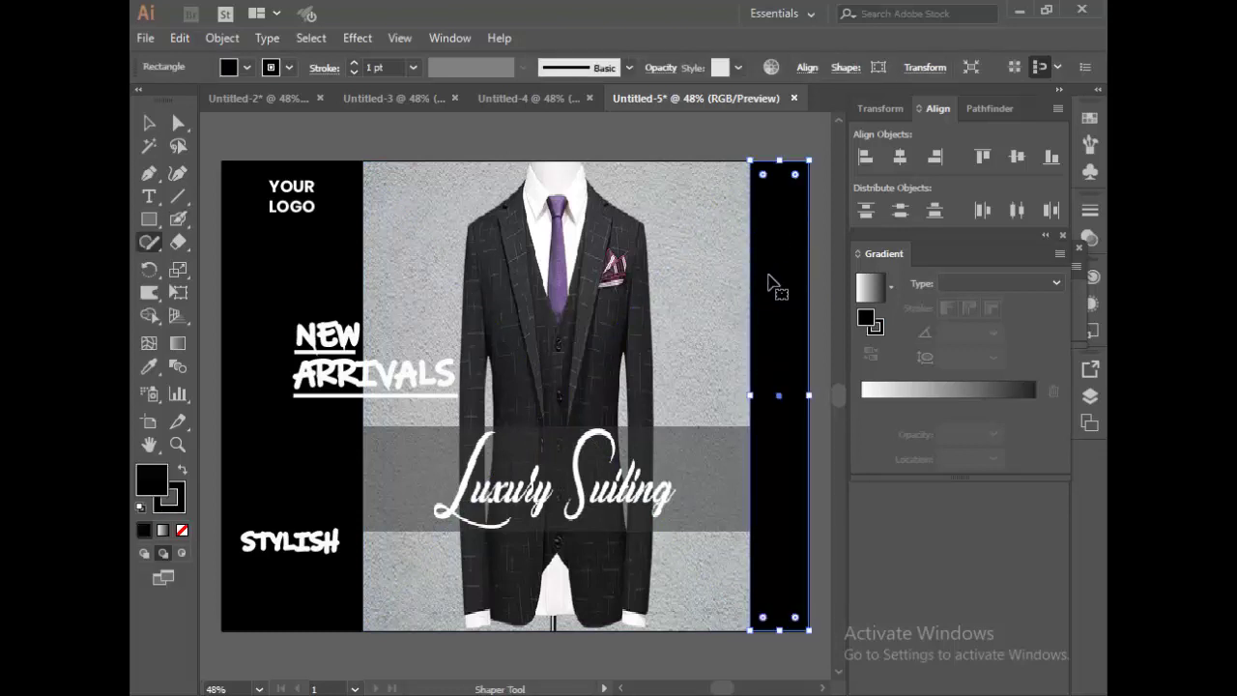
left_click(831, 278)
key("v")
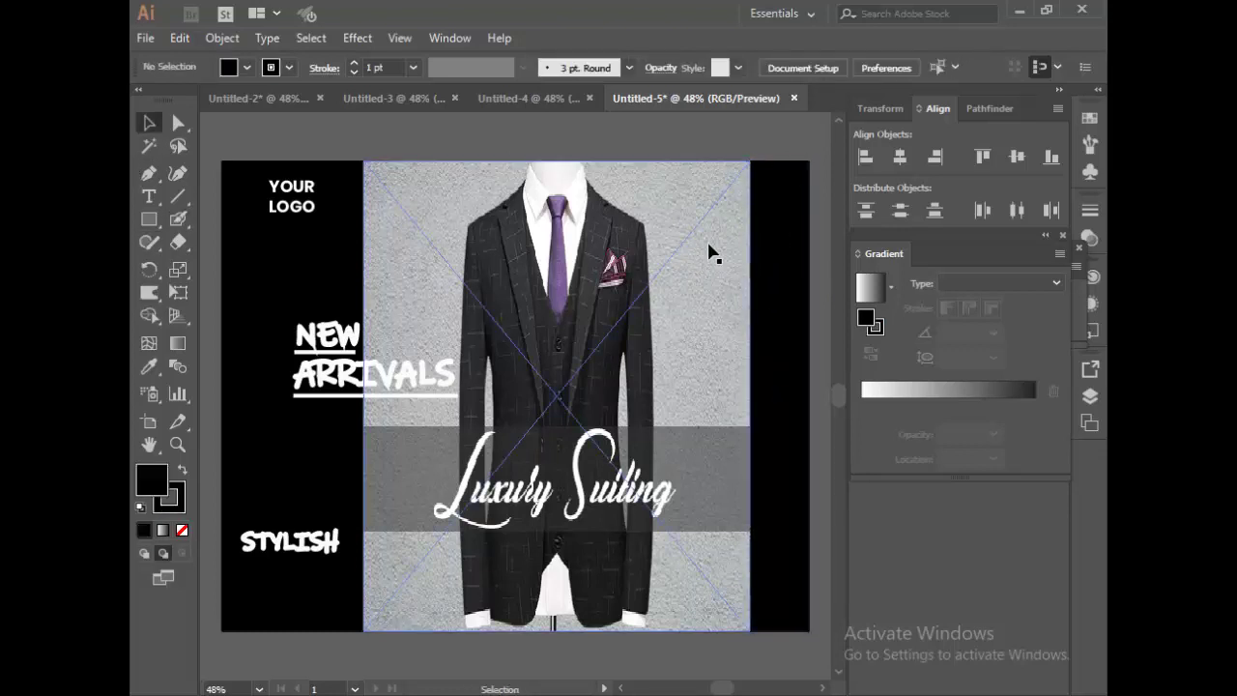
left_click(776, 293)
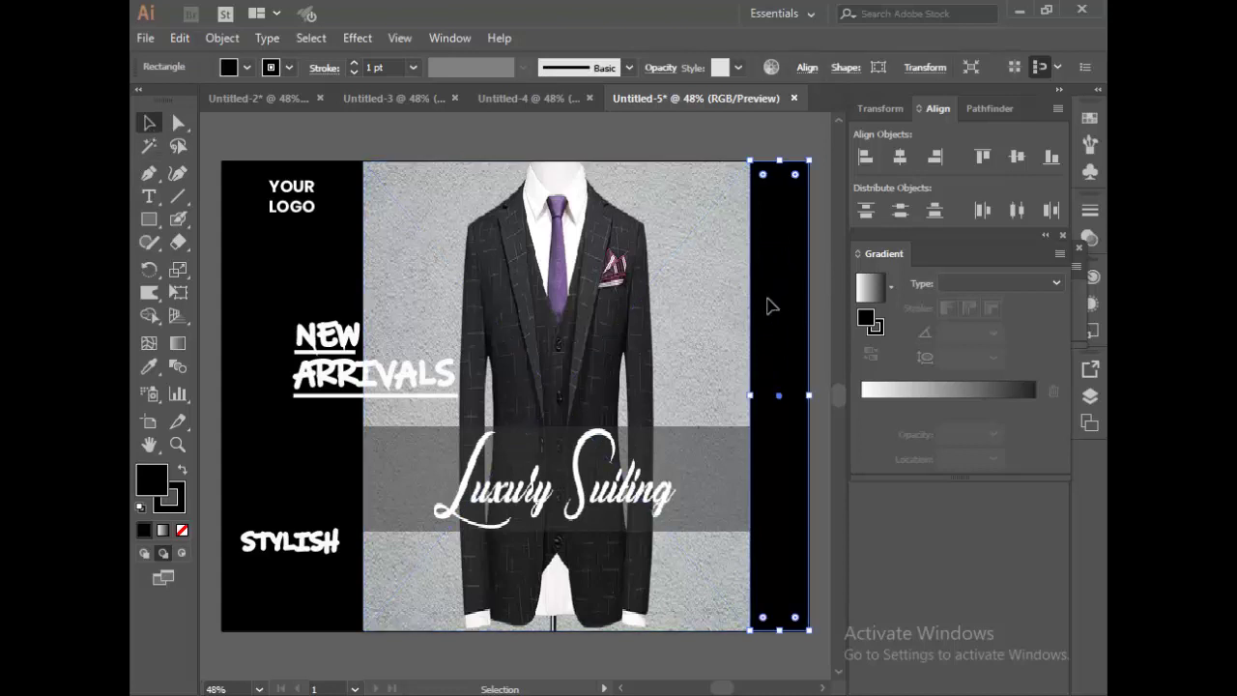
left_click(773, 303)
left_click(821, 338)
left_click(292, 196)
- Paste a YOUR LOGO copy at the suit's upper right and retype it as BRAND
key("ctrl+c")
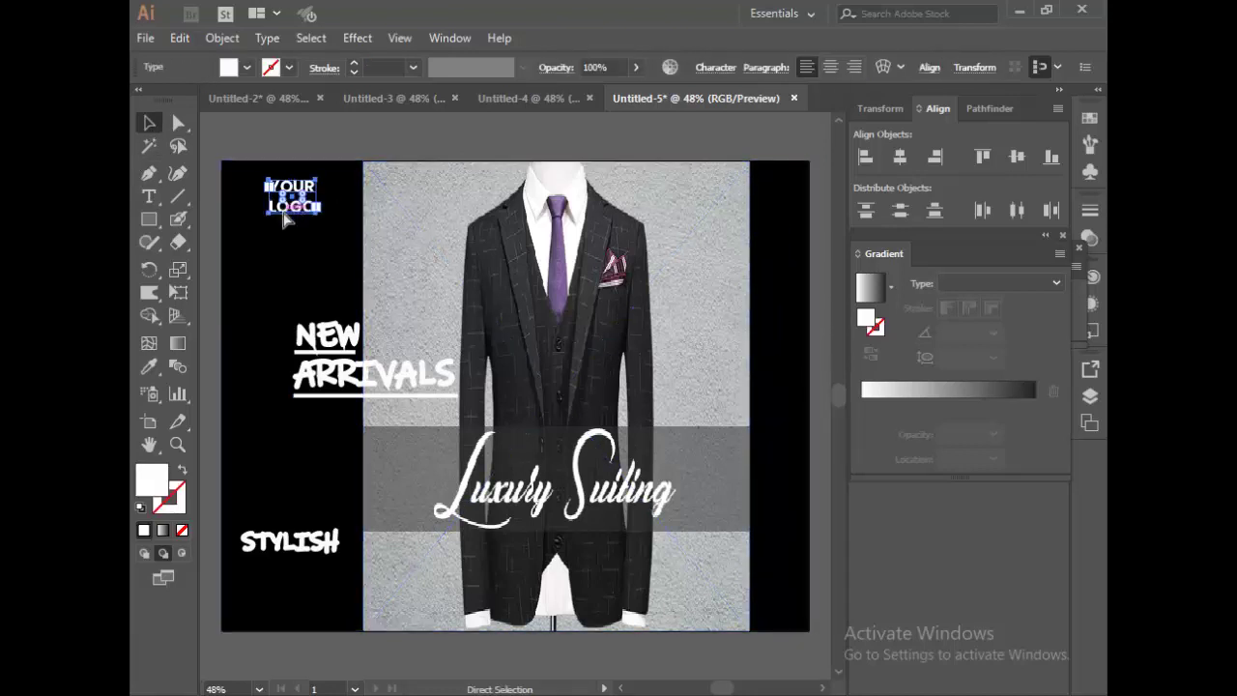
key("ctrl+v")
left_click_drag(542, 382, 727, 263)
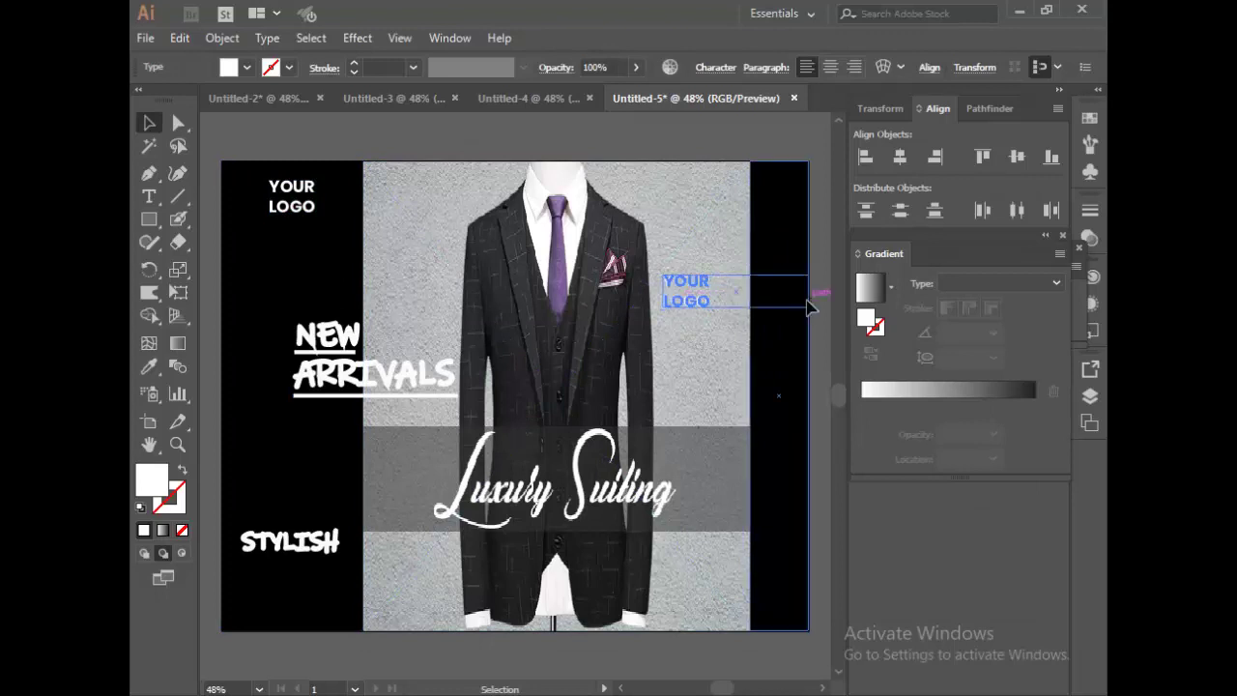
double_click(705, 300)
key("BackSpace")
key("Escape")
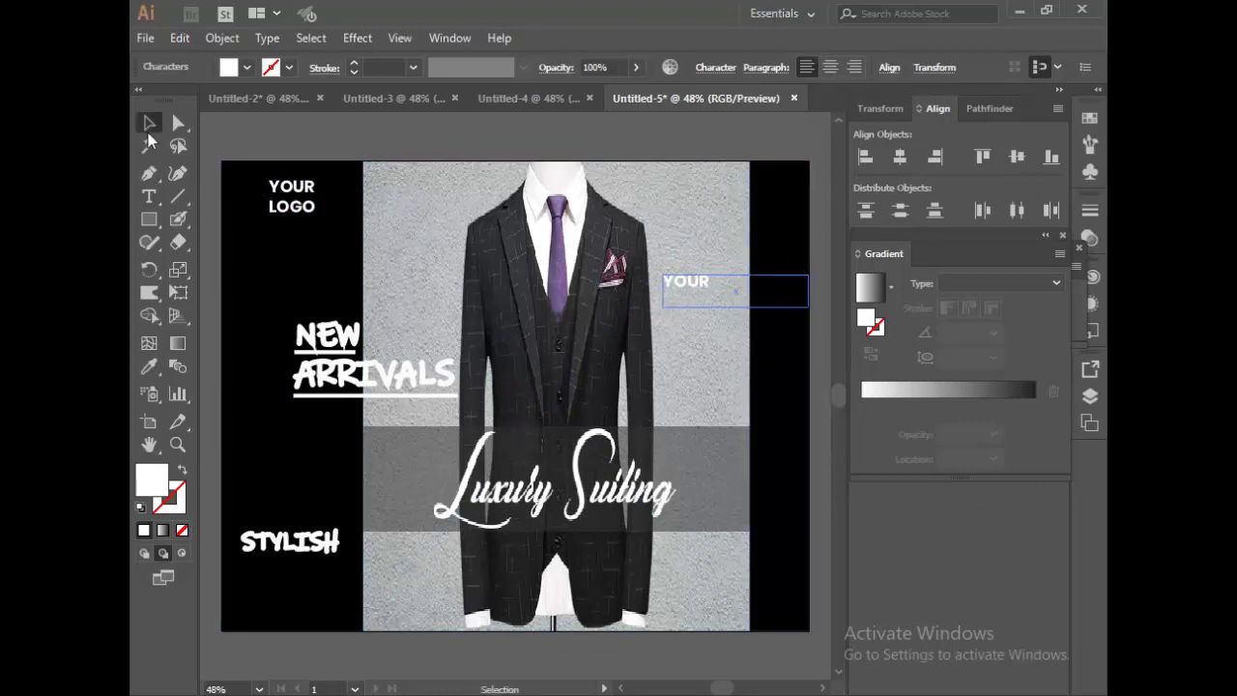
double_click(704, 287)
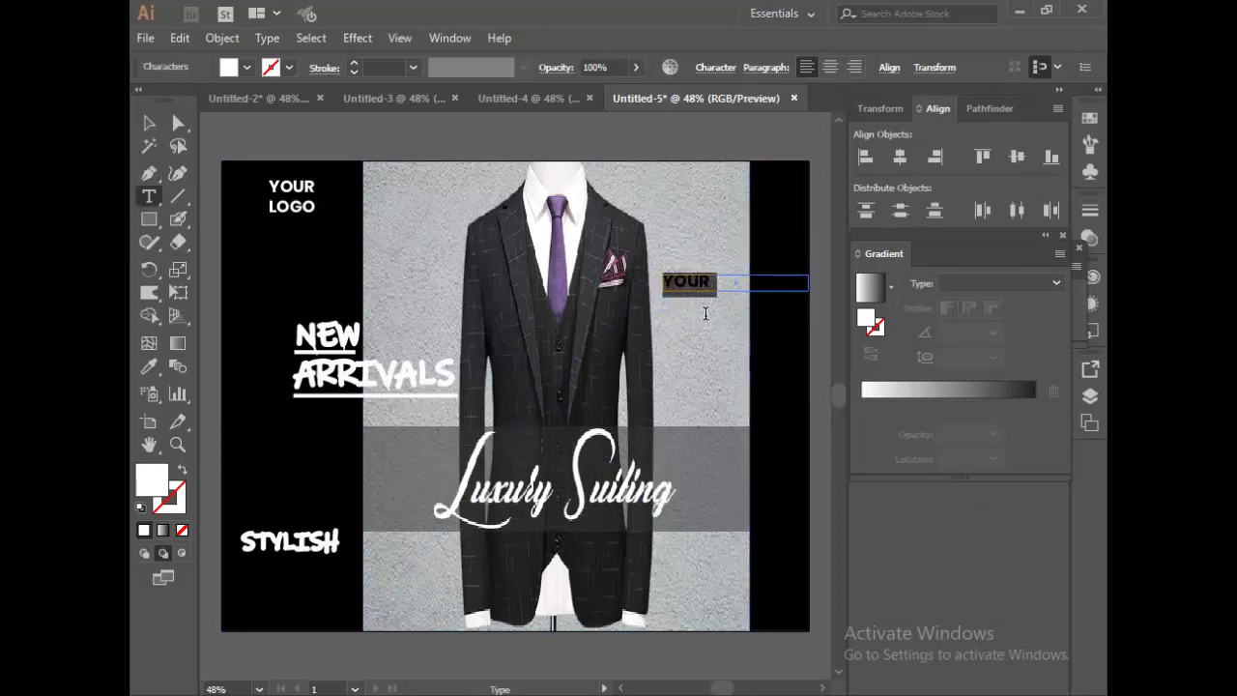
type("BRAND")
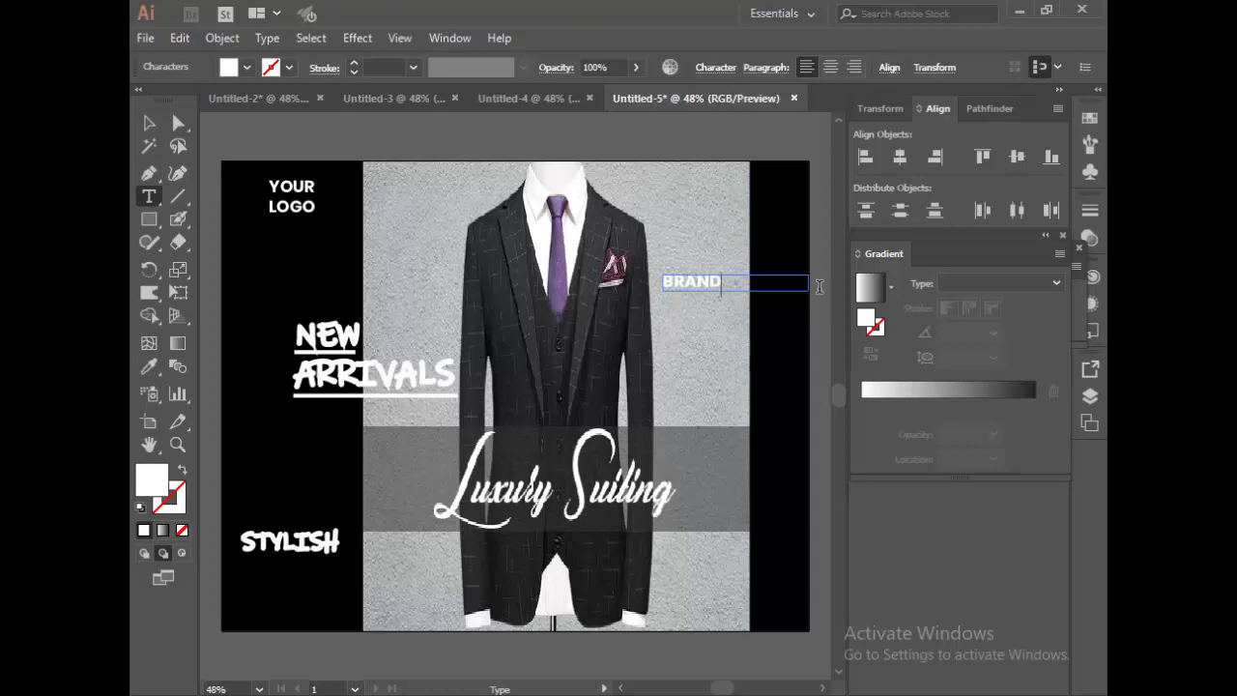
- Rotate BRAND to run vertically and set its leading to 72 pt
left_click(148, 123)
mouse_move(822, 278)
left_mouse_down()
mouse_move(746, 354)
mouse_move(781, 334)
left_mouse_up()
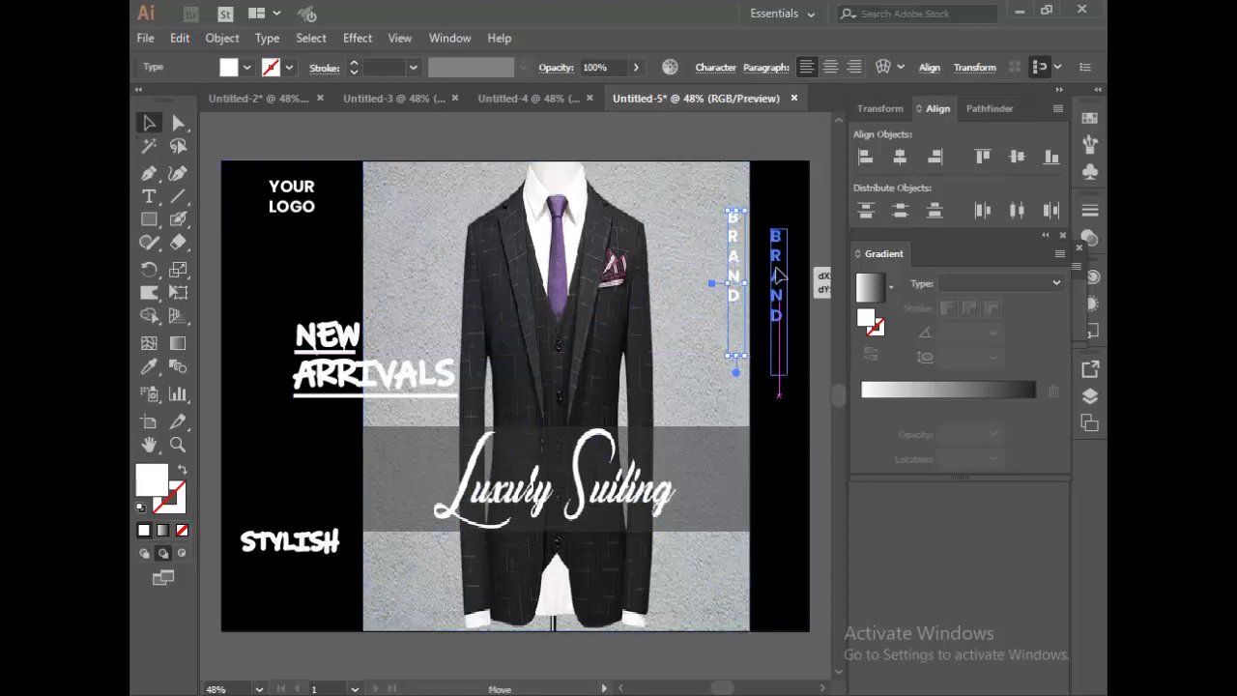
double_click(781, 348)
left_click(715, 66)
left_click(721, 180)
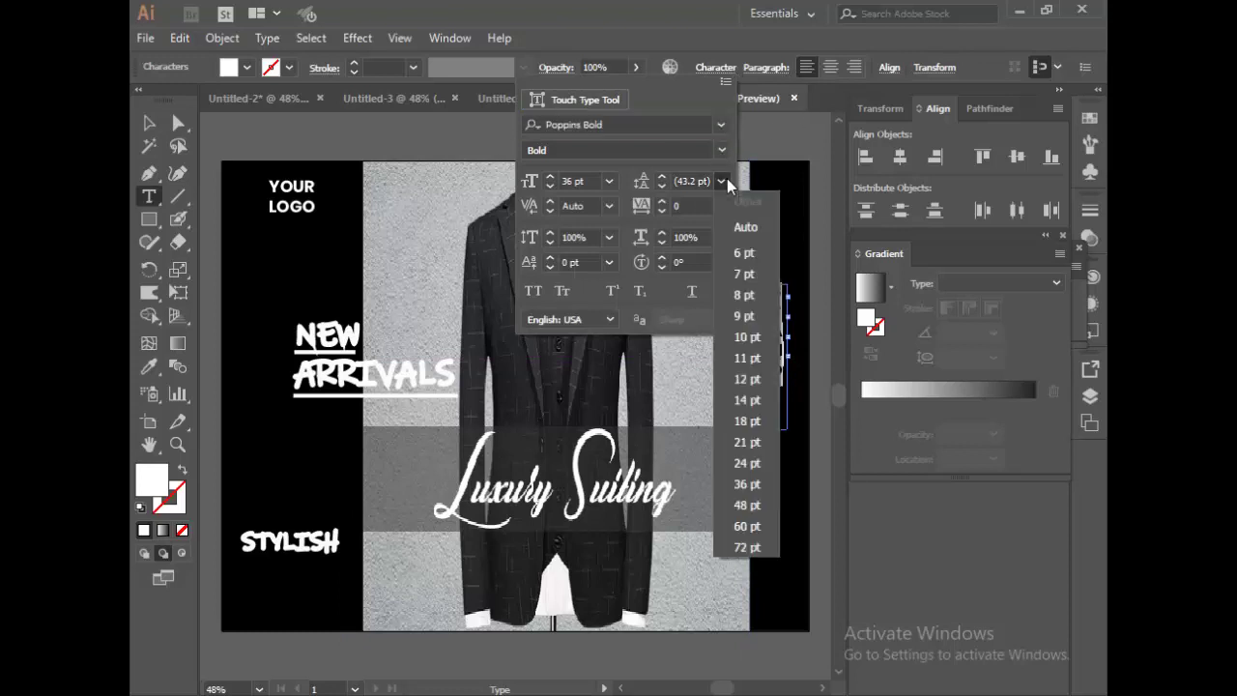
left_click(737, 547)
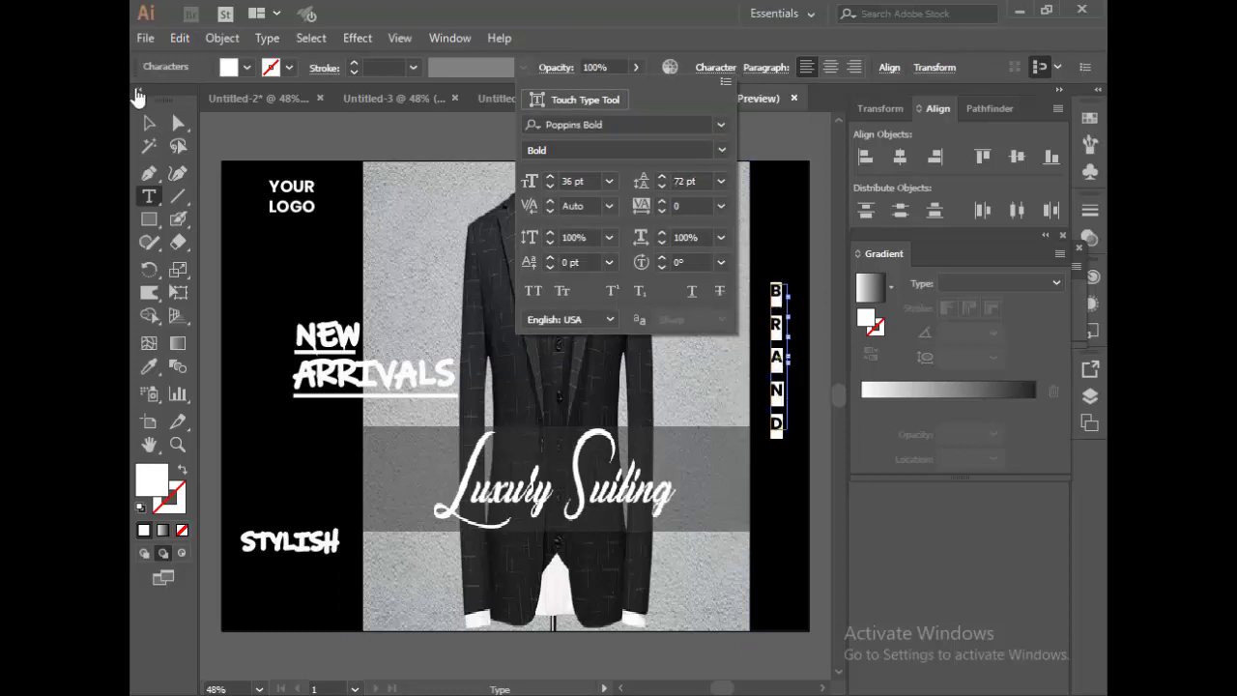
key("Escape")
key("Escape")
- Move the vertical BRAND text lower on the right black bar
key("v")
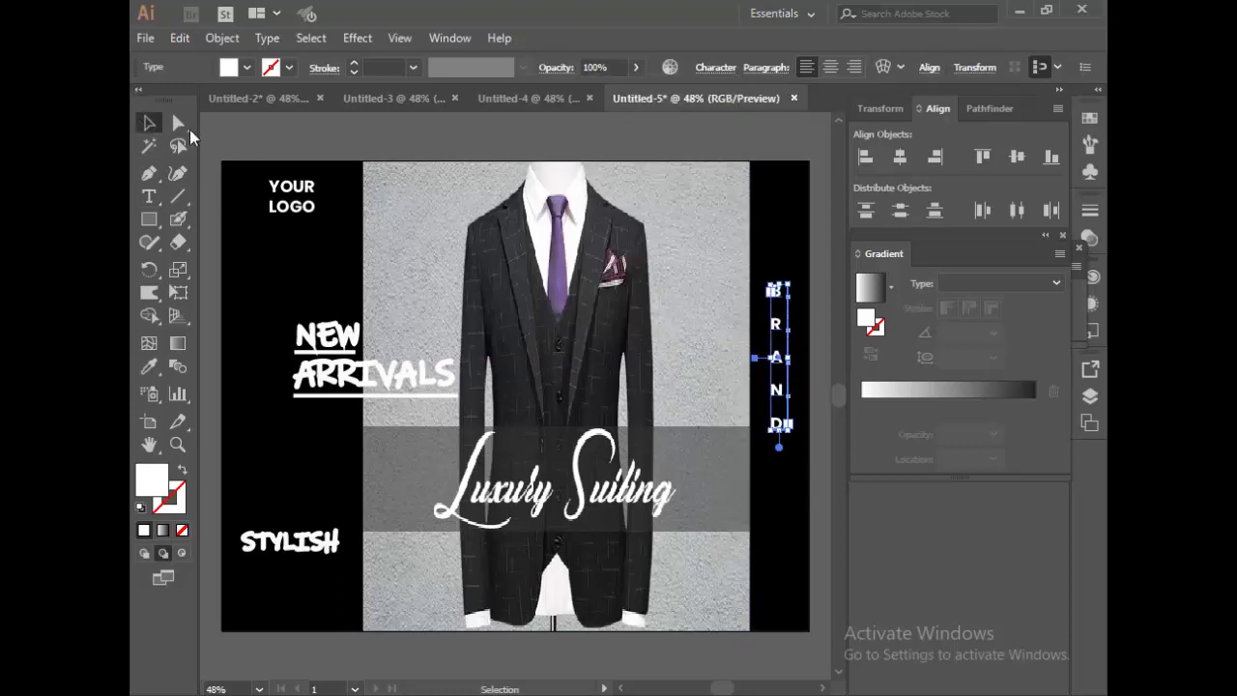
left_click_drag(779, 408, 779, 442)
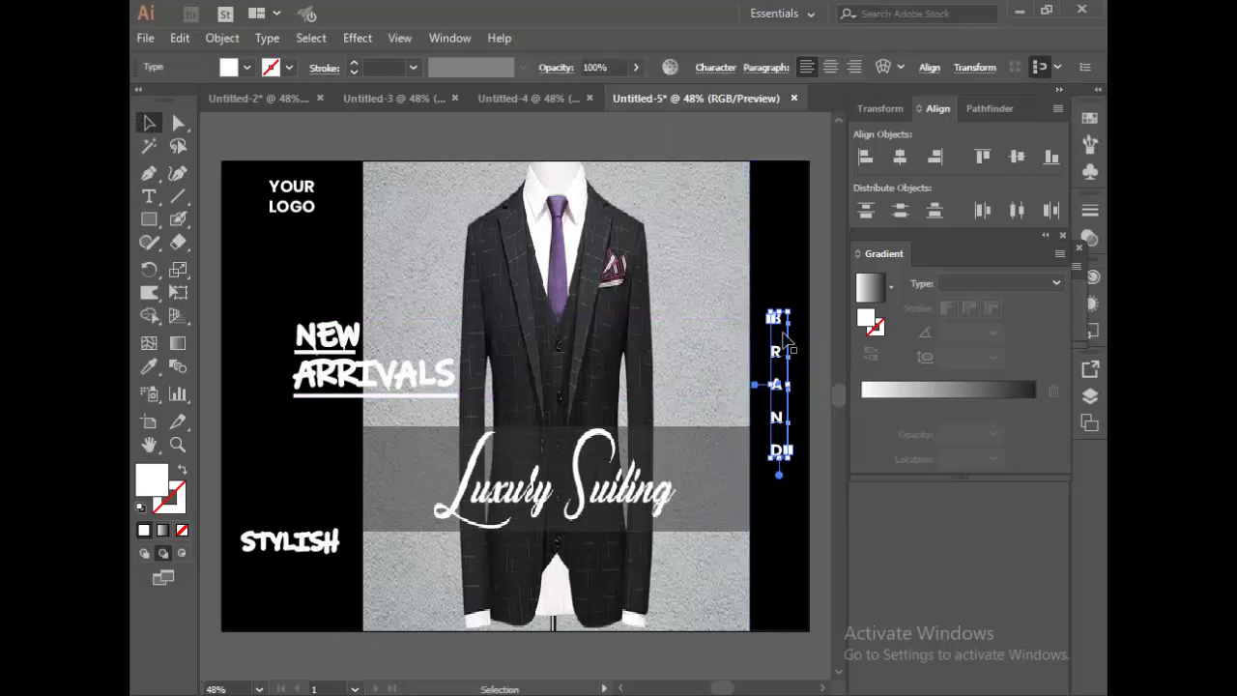
left_click(759, 143)
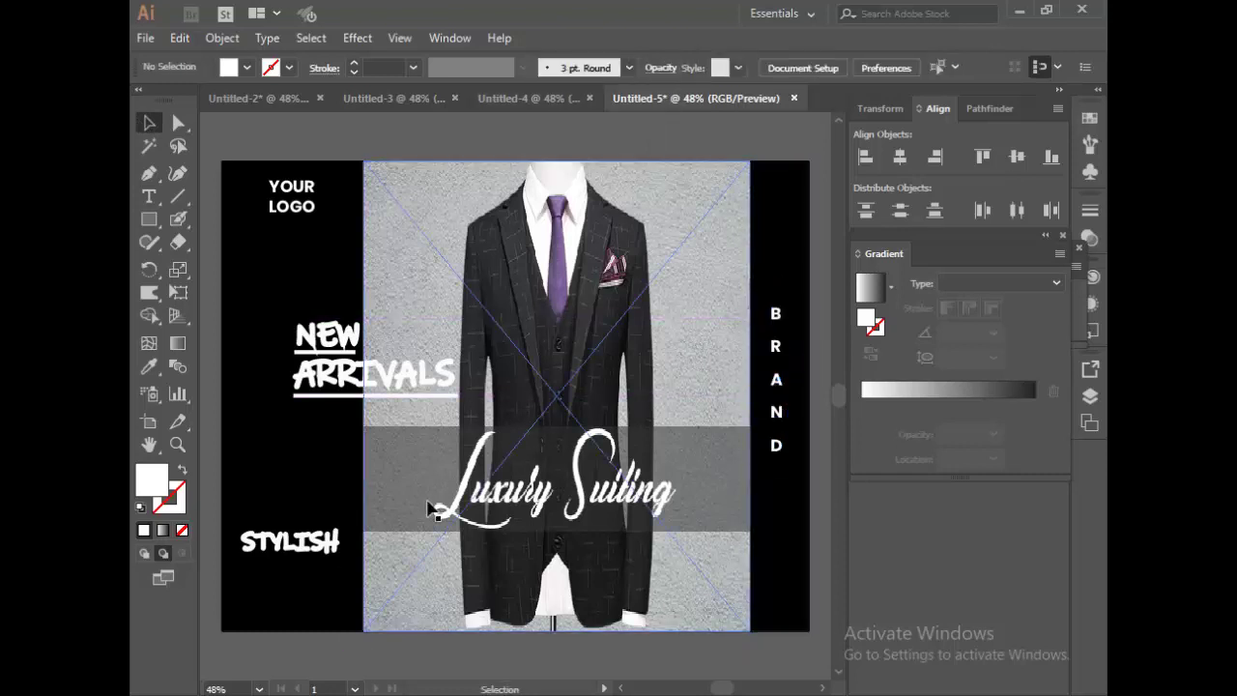
- Draw a black-filled rectangle at the artboard's lower-right corner
left_click(153, 224)
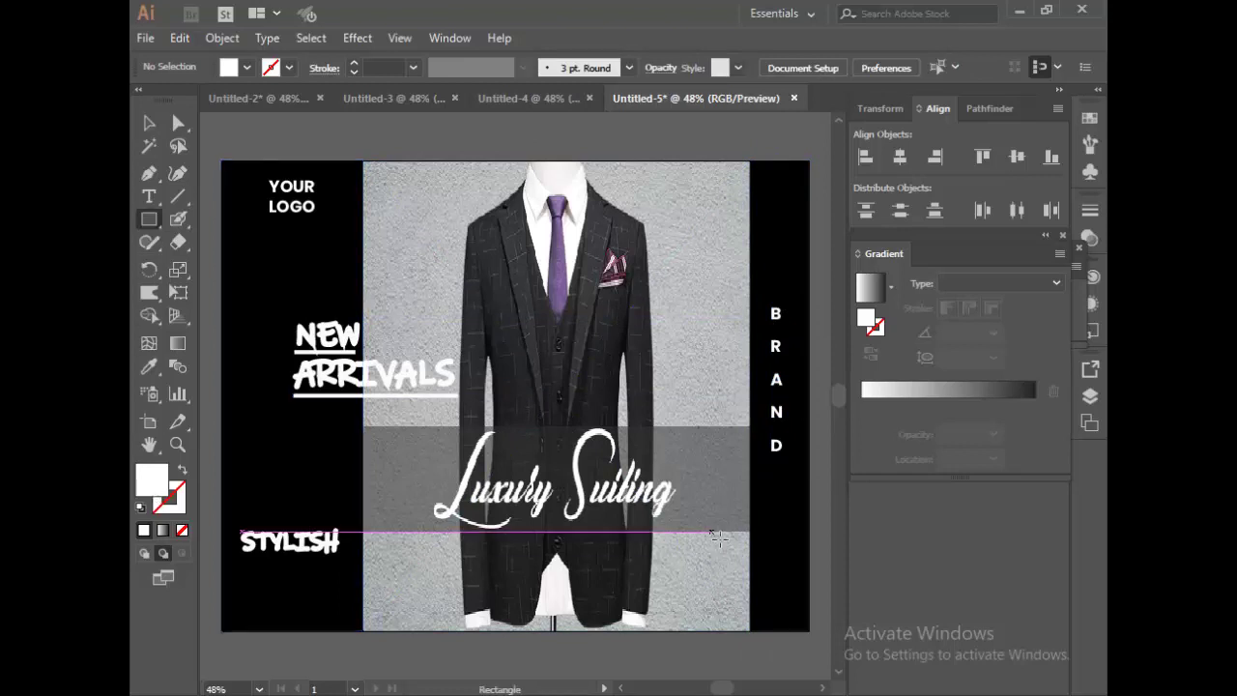
left_click_drag(715, 534, 812, 631)
double_click(157, 477)
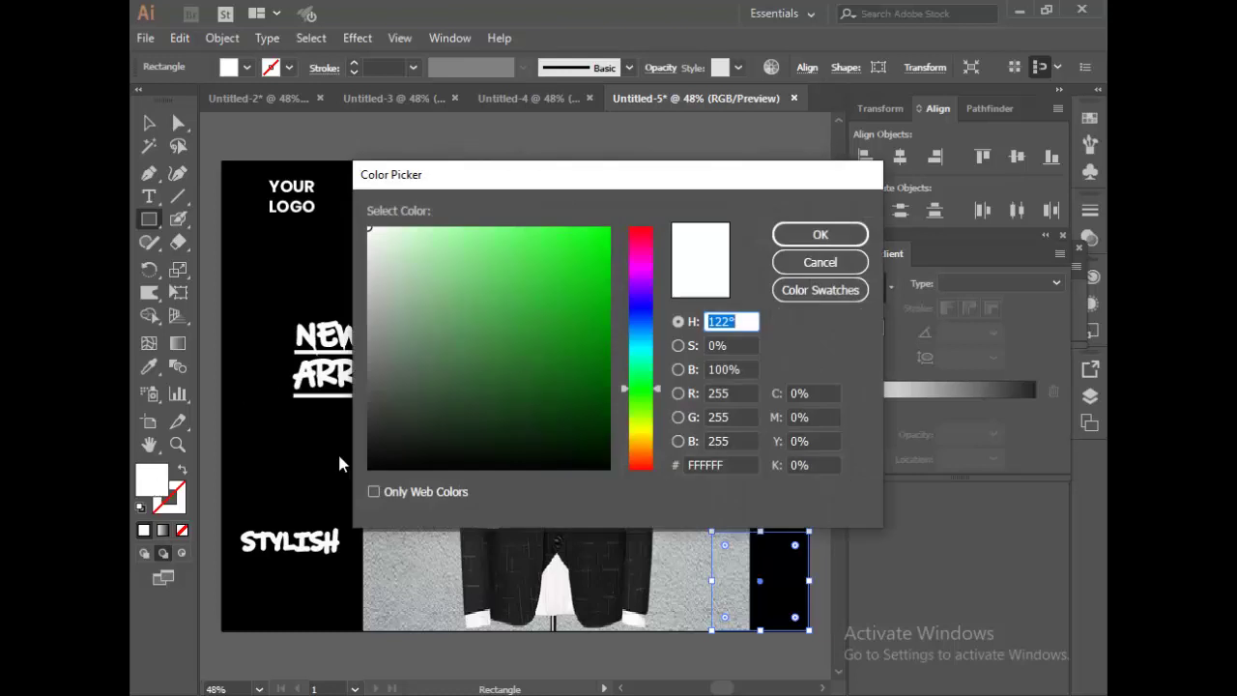
left_click_drag(381, 465, 368, 471)
left_click(818, 236)
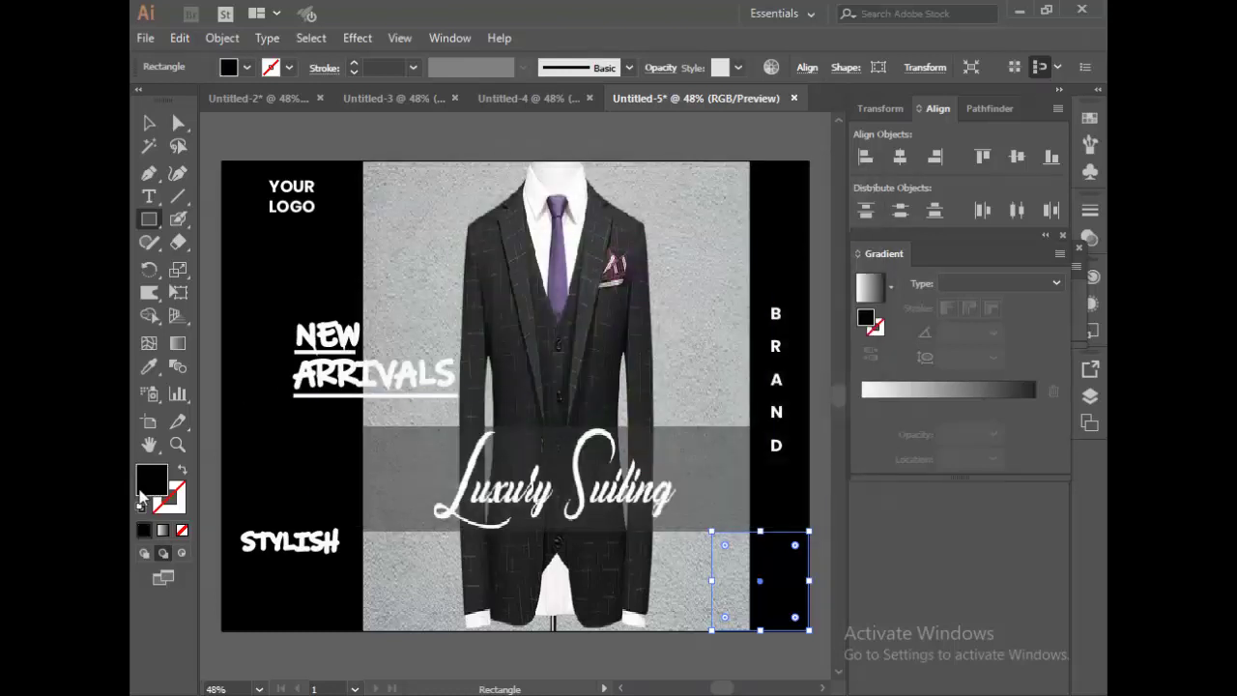
key("v")
left_click(779, 590)
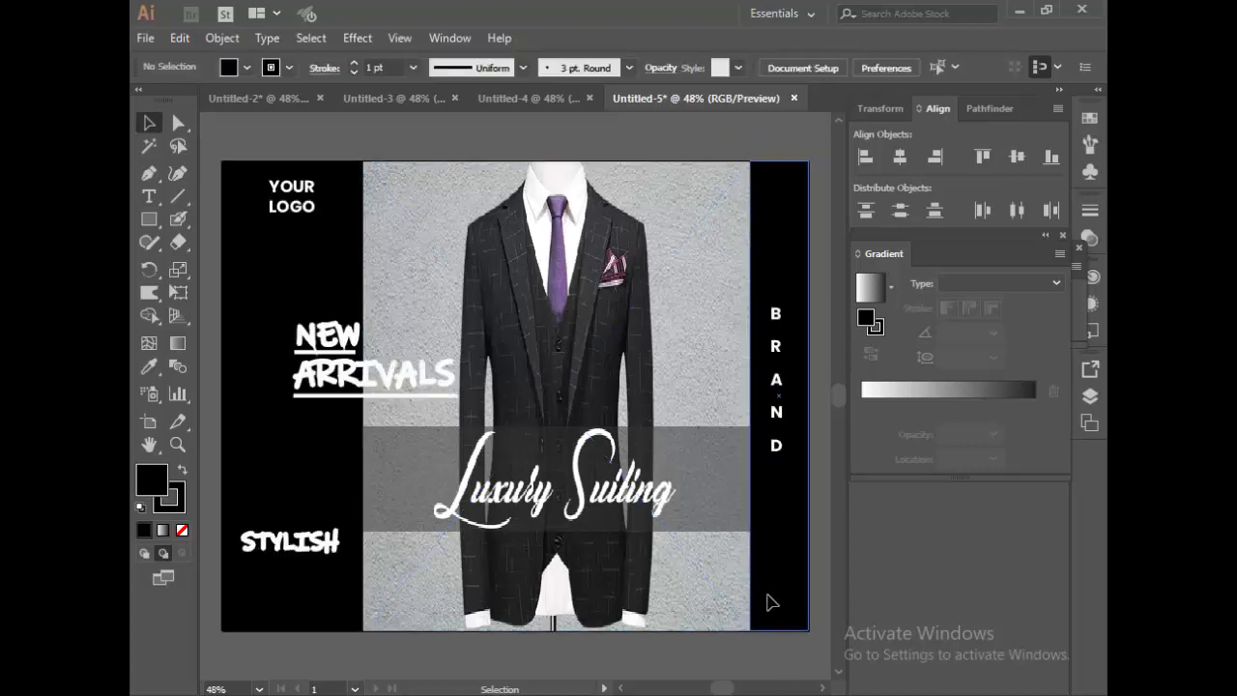
left_click(741, 593)
left_click(403, 638)
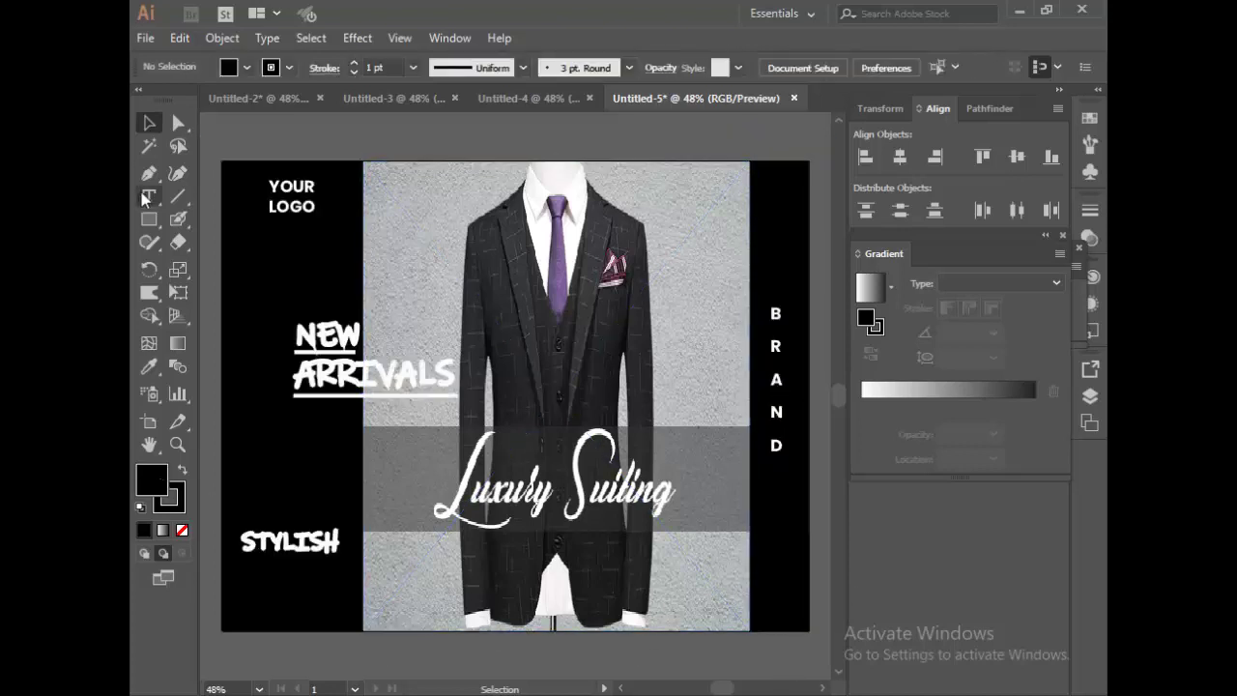
- Draw a no-stroke near-black rectangle and start a text frame in the lower-right box
left_click(149, 220)
left_click_drag(662, 334, 770, 464)
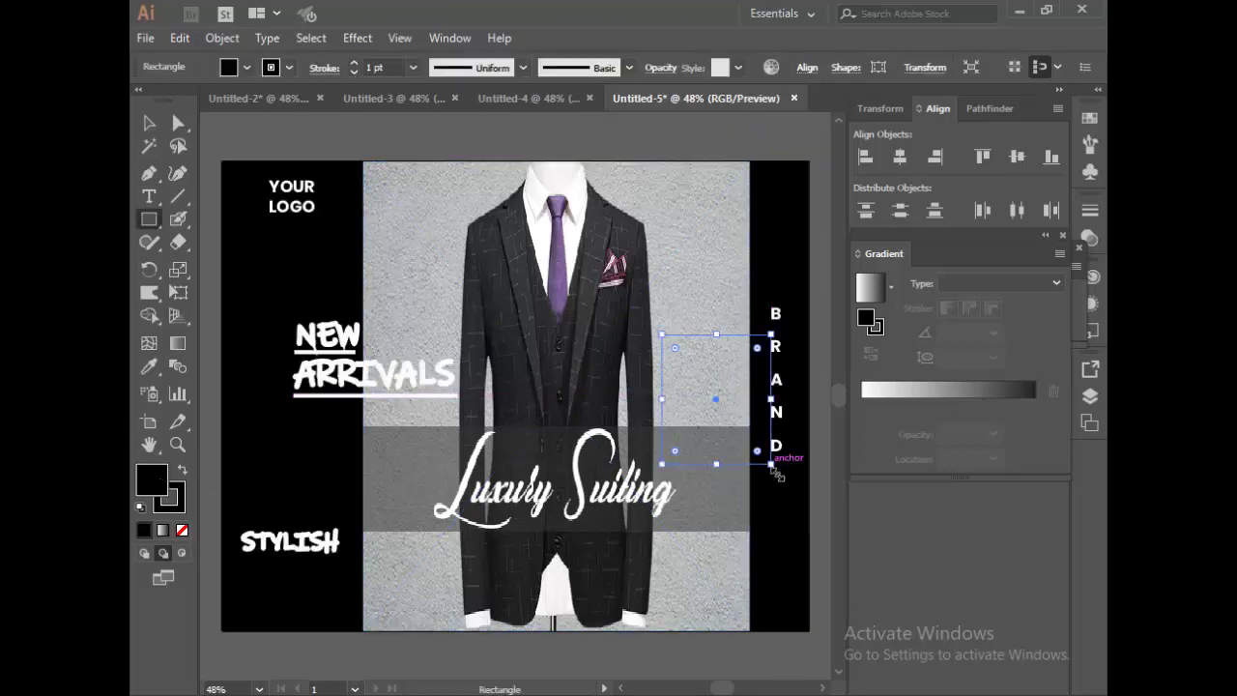
key("ctrl+z")
left_click(169, 496)
left_click(182, 530)
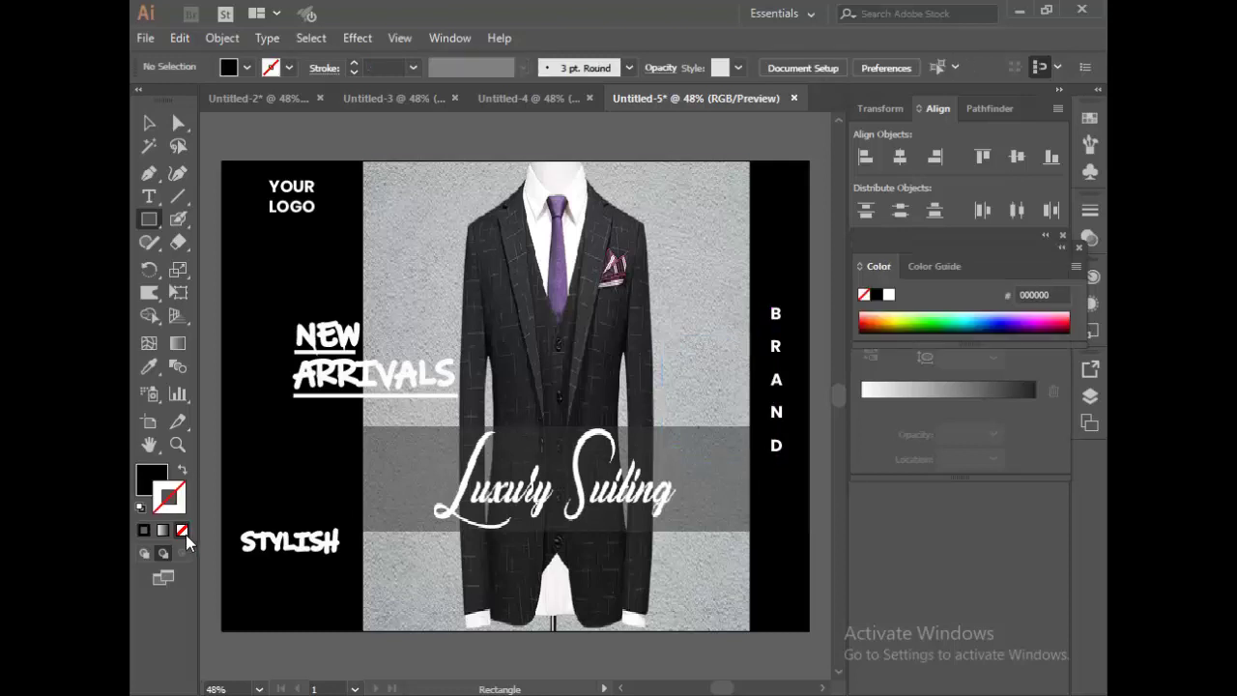
left_click(150, 475)
left_click_drag(472, 298, 611, 440)
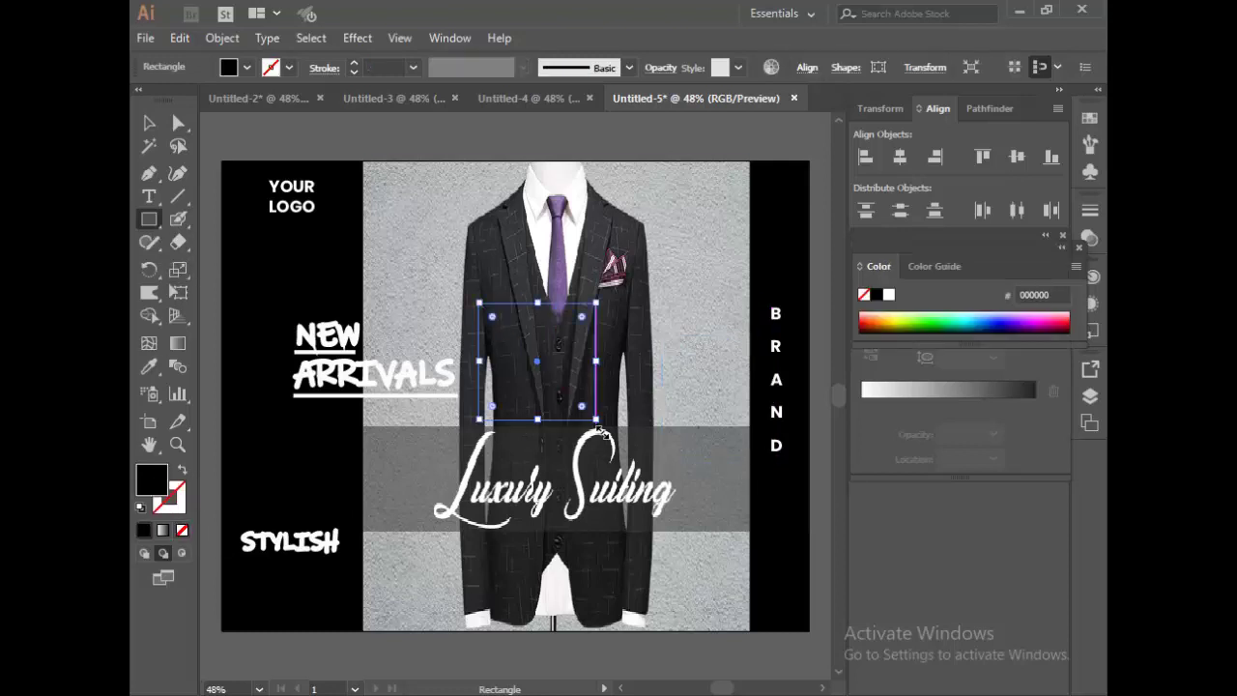
double_click(151, 478)
left_click(380, 476)
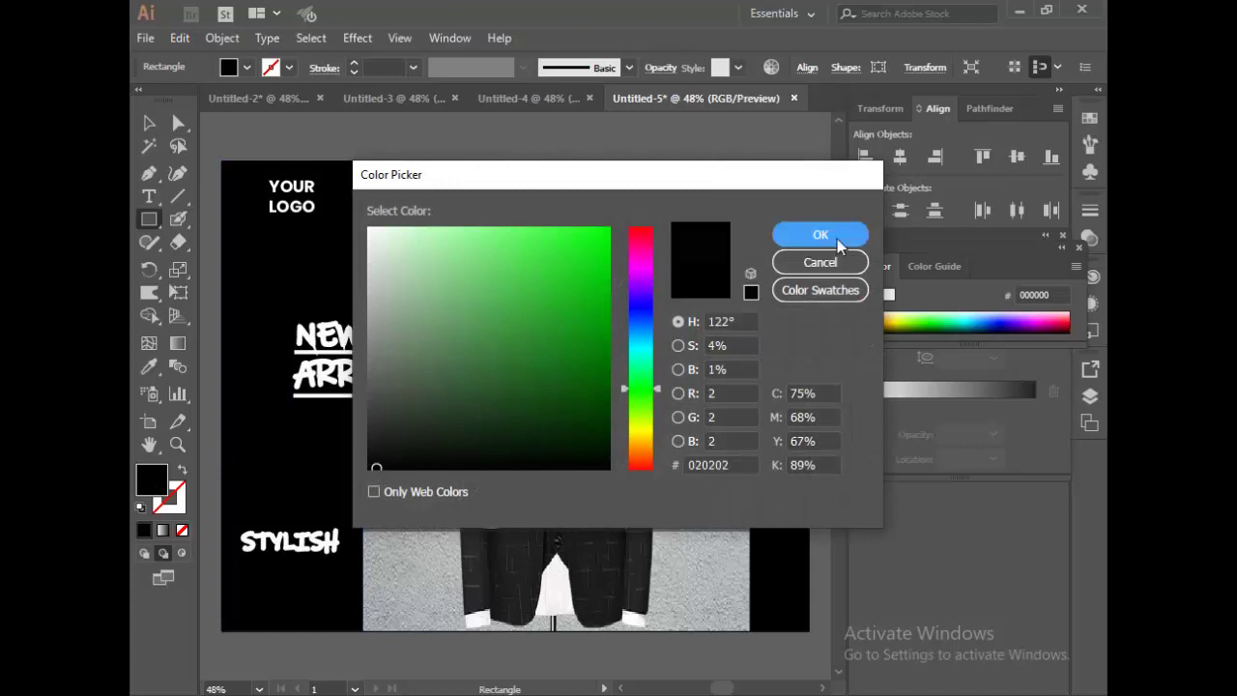
left_click(820, 235)
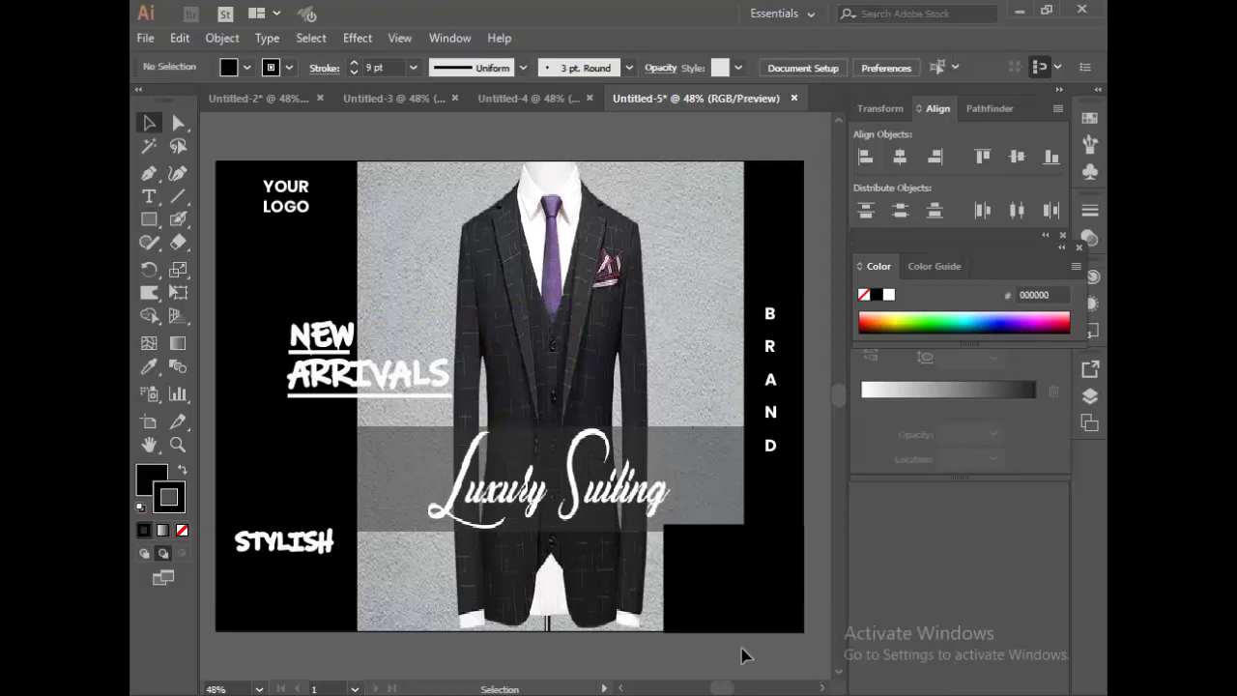
key("t")
left_click_drag(688, 541, 758, 607)
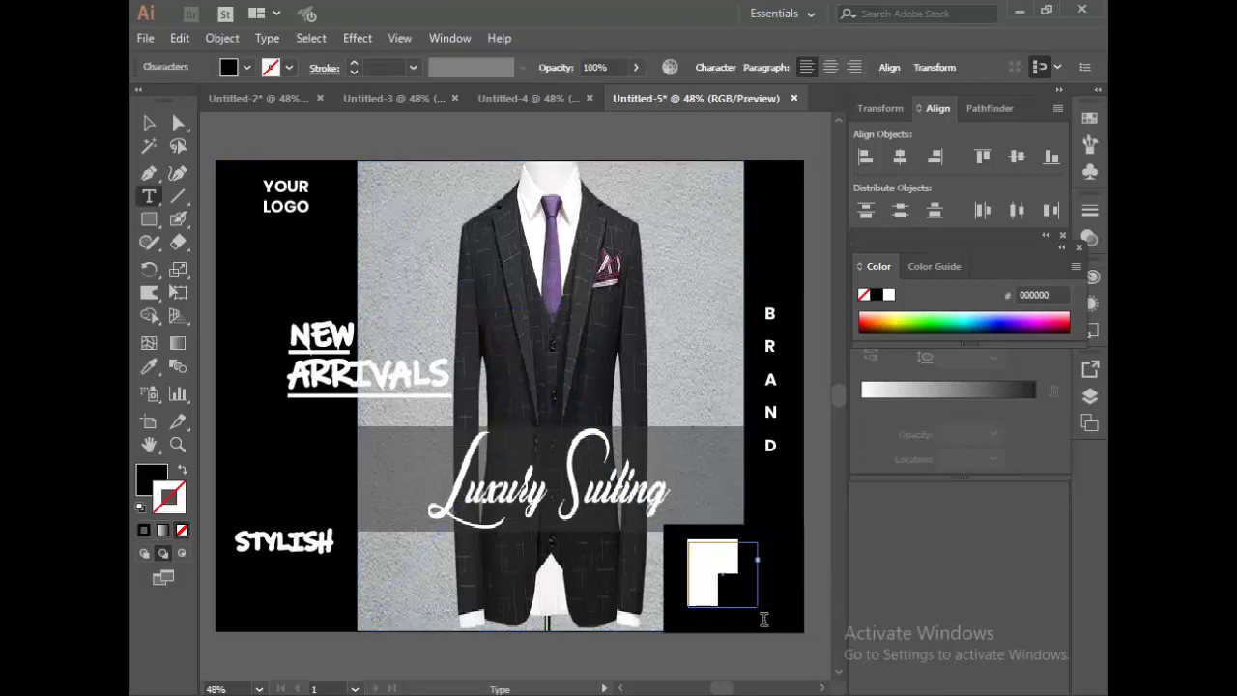
- Paste the 50% text into the frame with white fill and white stroke
key("BackSpace")
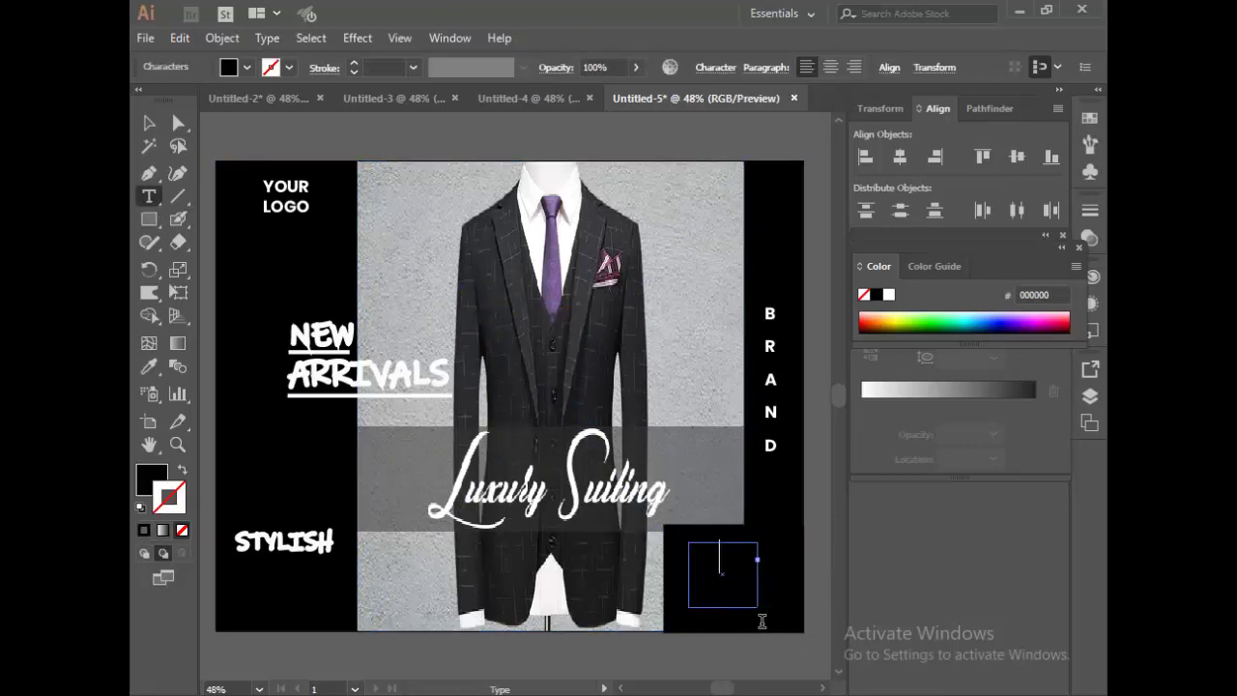
key("ctrl+v")
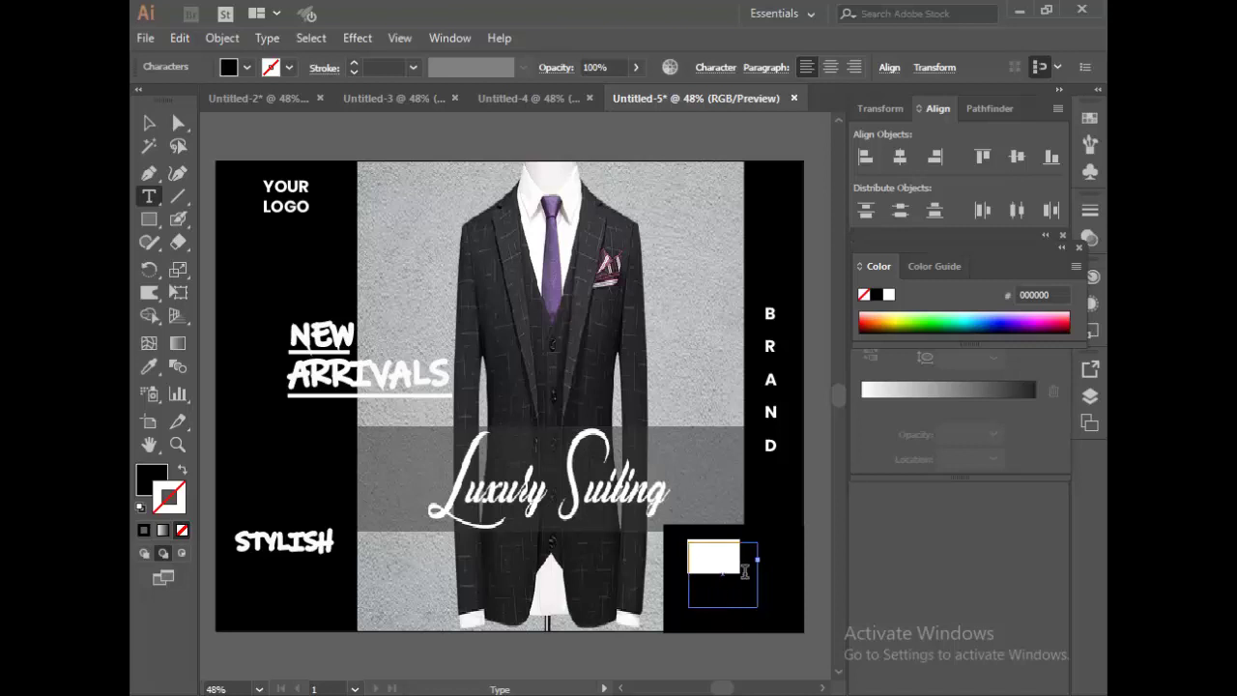
double_click(150, 475)
left_click(373, 234)
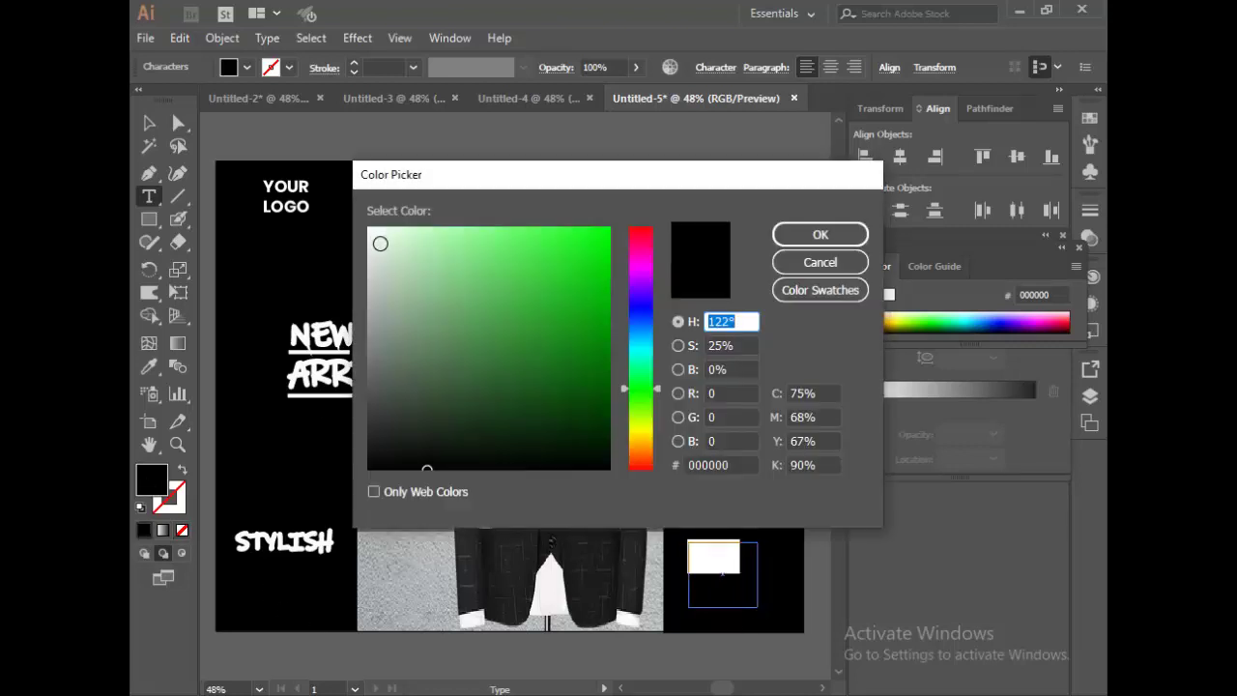
left_click(818, 235)
key("BackSpace")
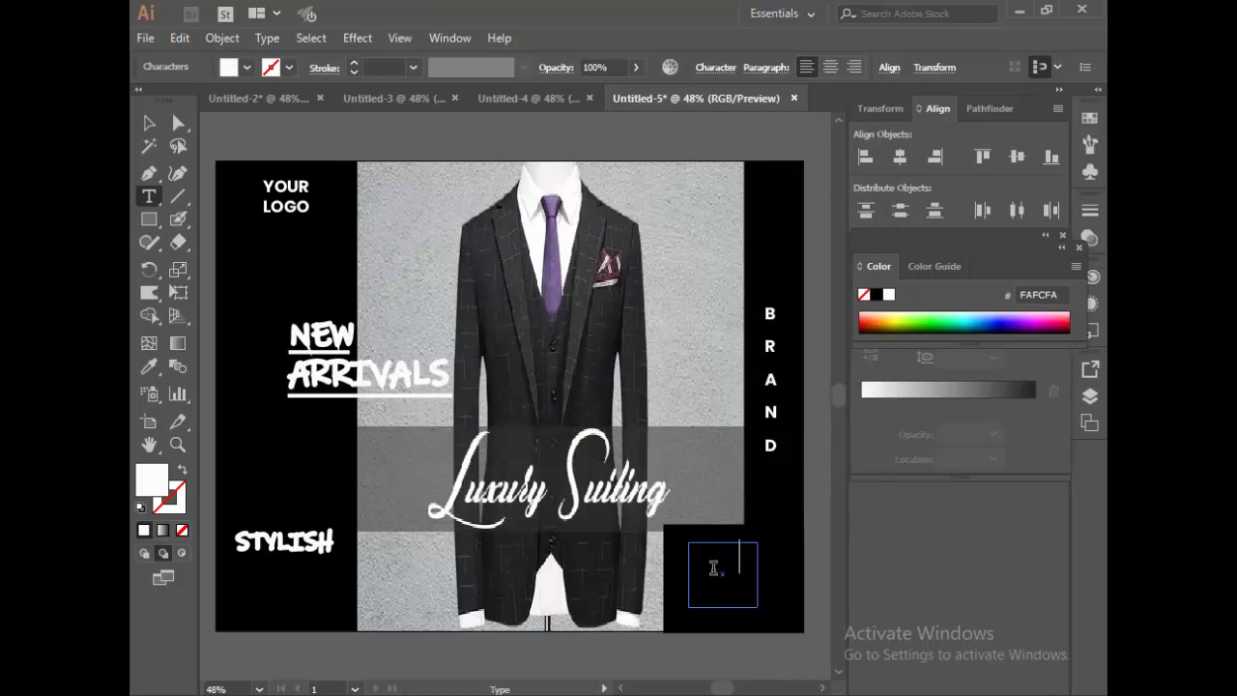
key("ctrl+v")
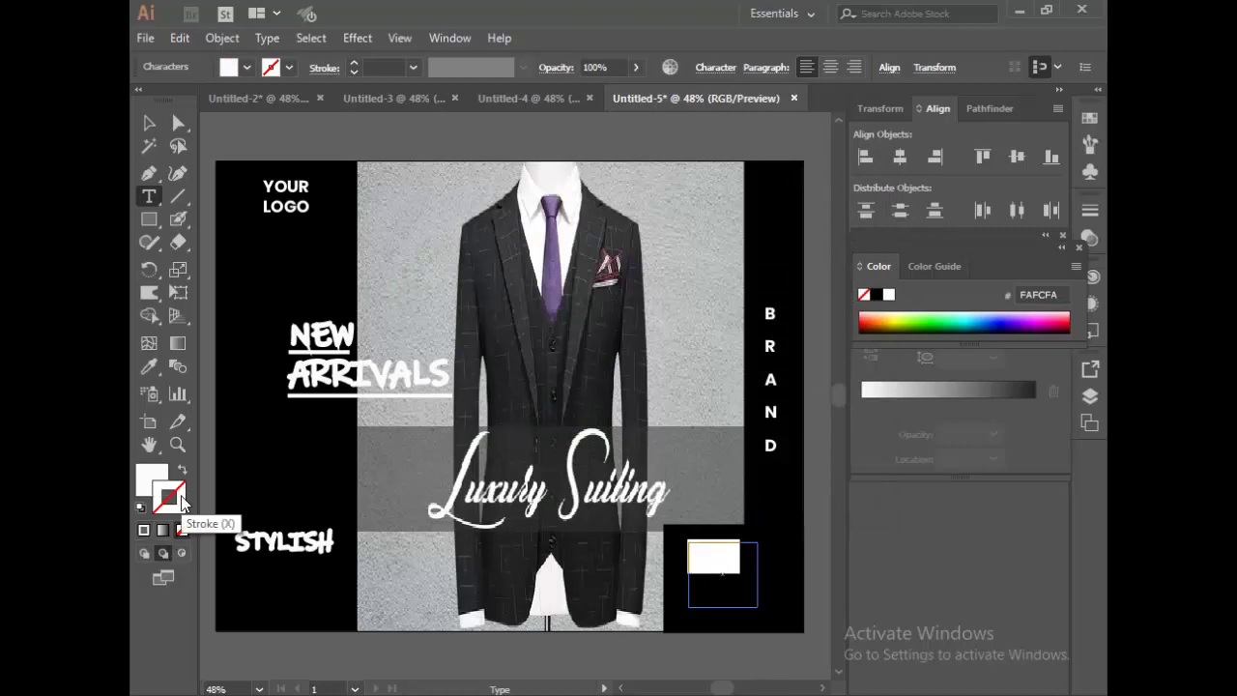
double_click(168, 495)
left_click(370, 232)
left_click(819, 234)
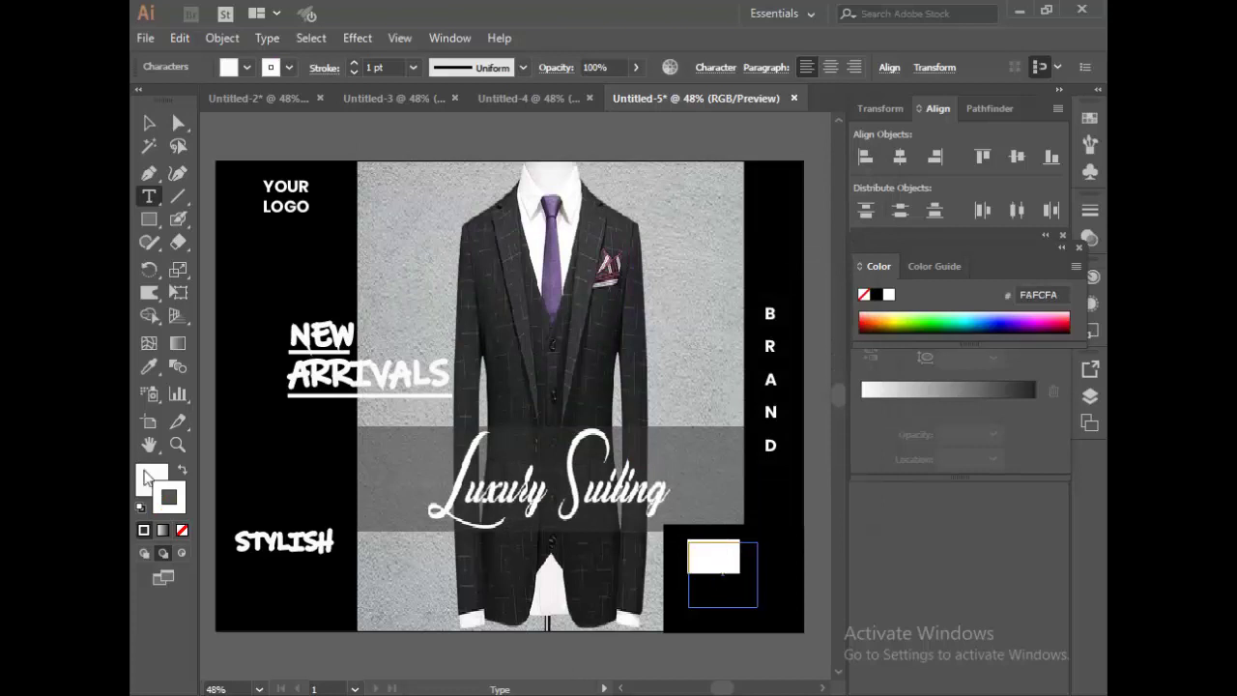
key("Escape")
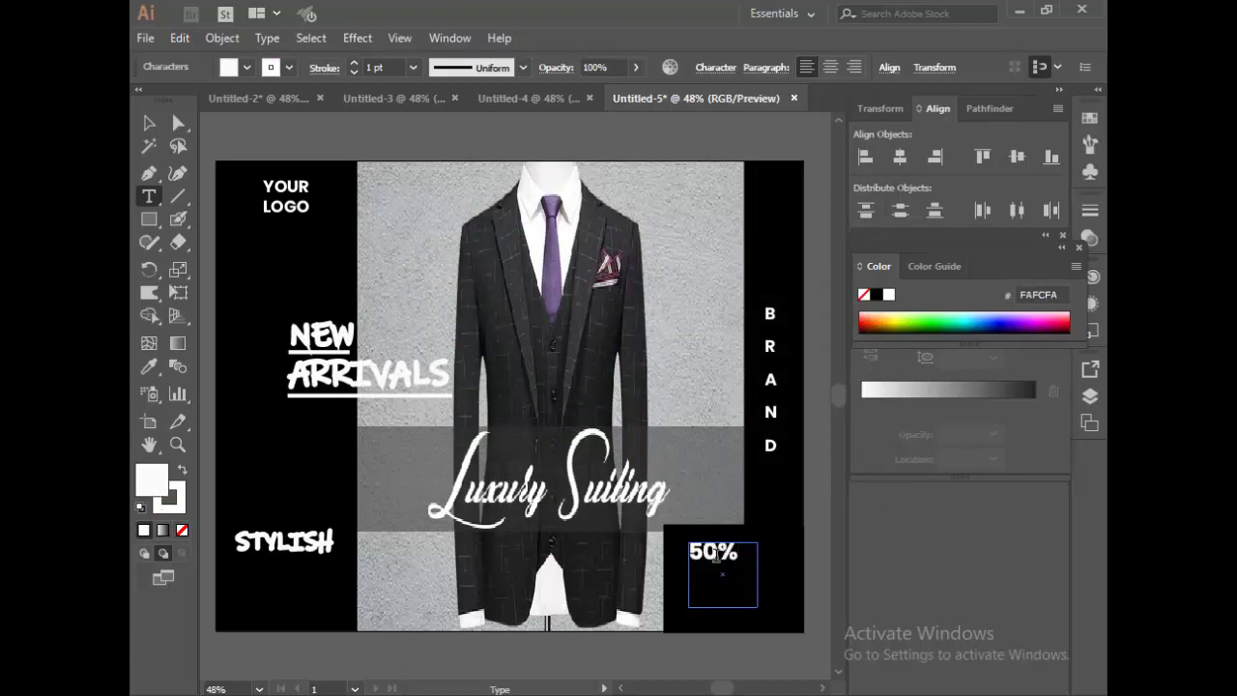
- Set the 50% text to 72 pt
left_click(716, 68)
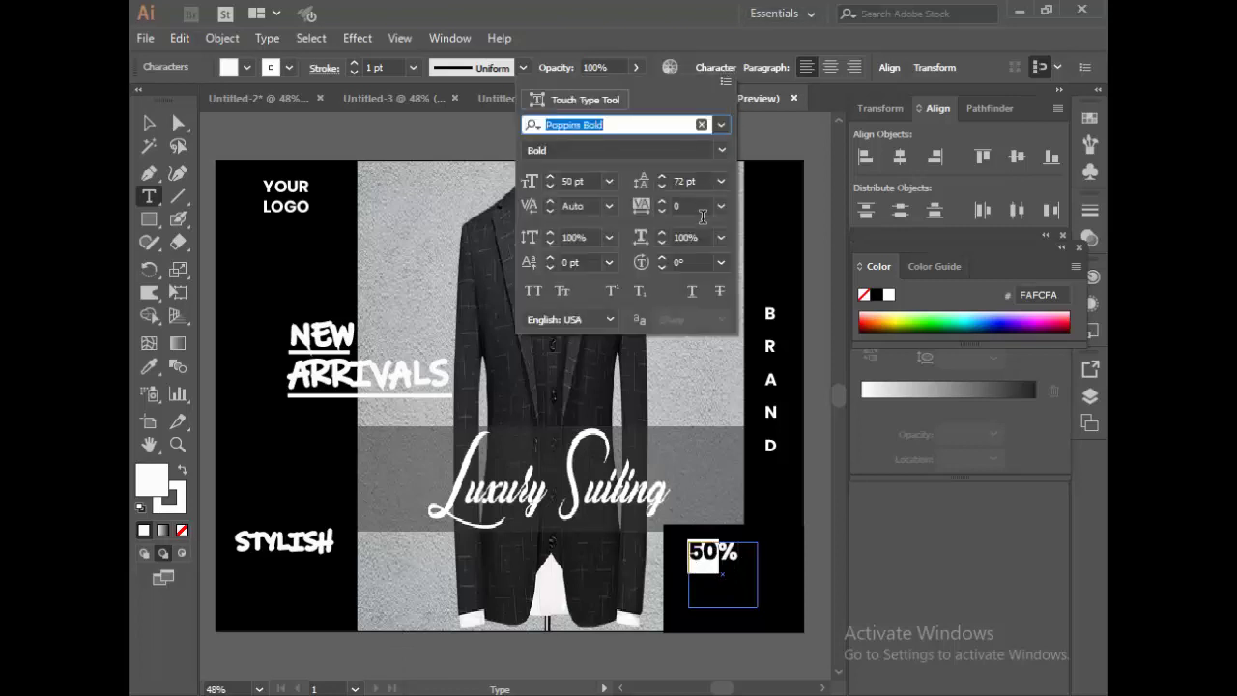
left_click(609, 181)
left_click(622, 519)
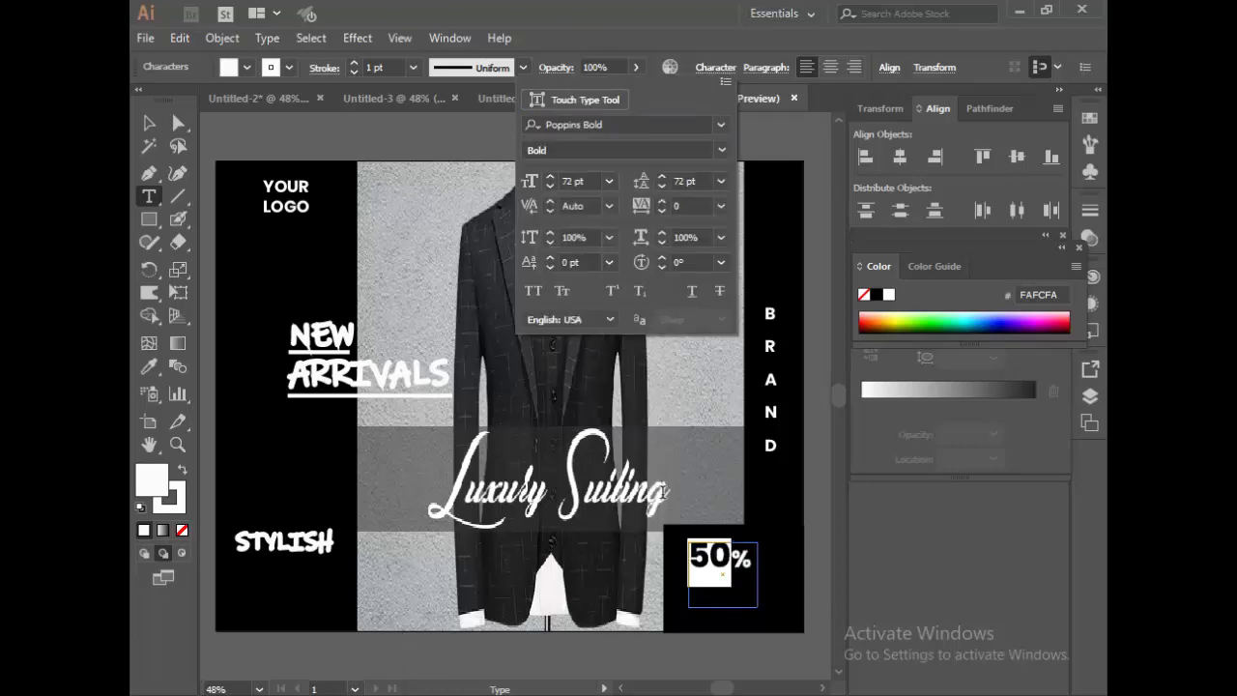
left_click(758, 574)
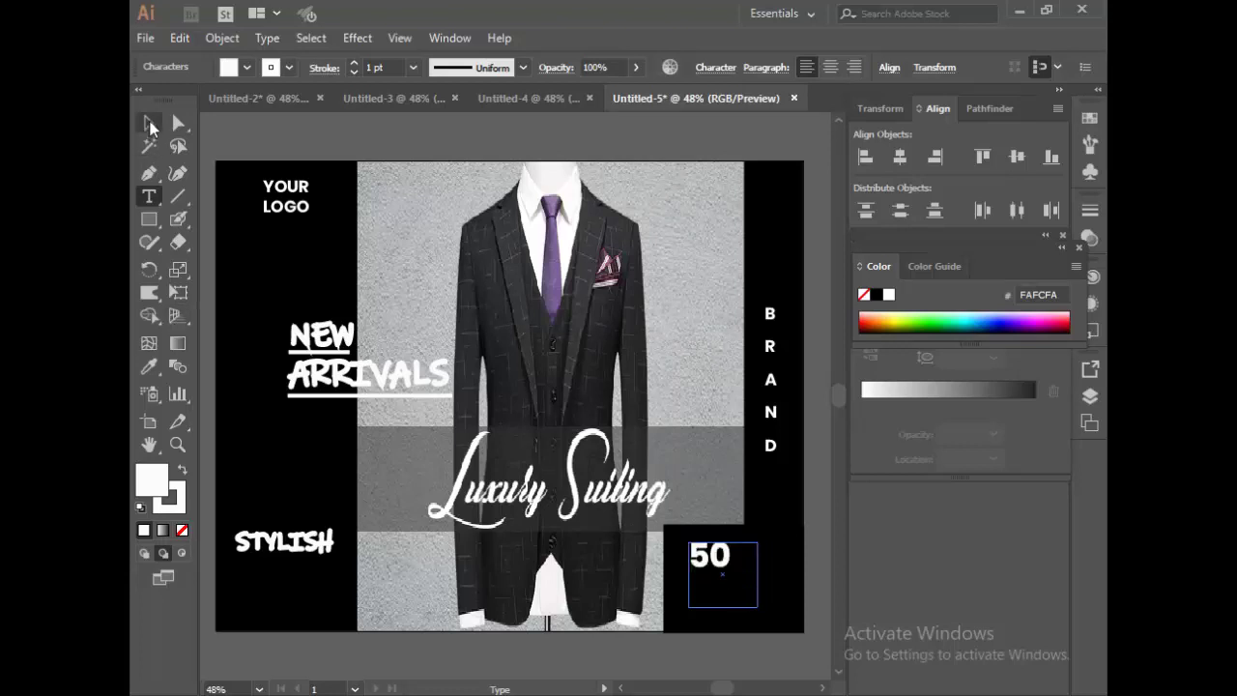
- Enlarge the 50 discount text to a 100 pt font size
left_click(150, 124)
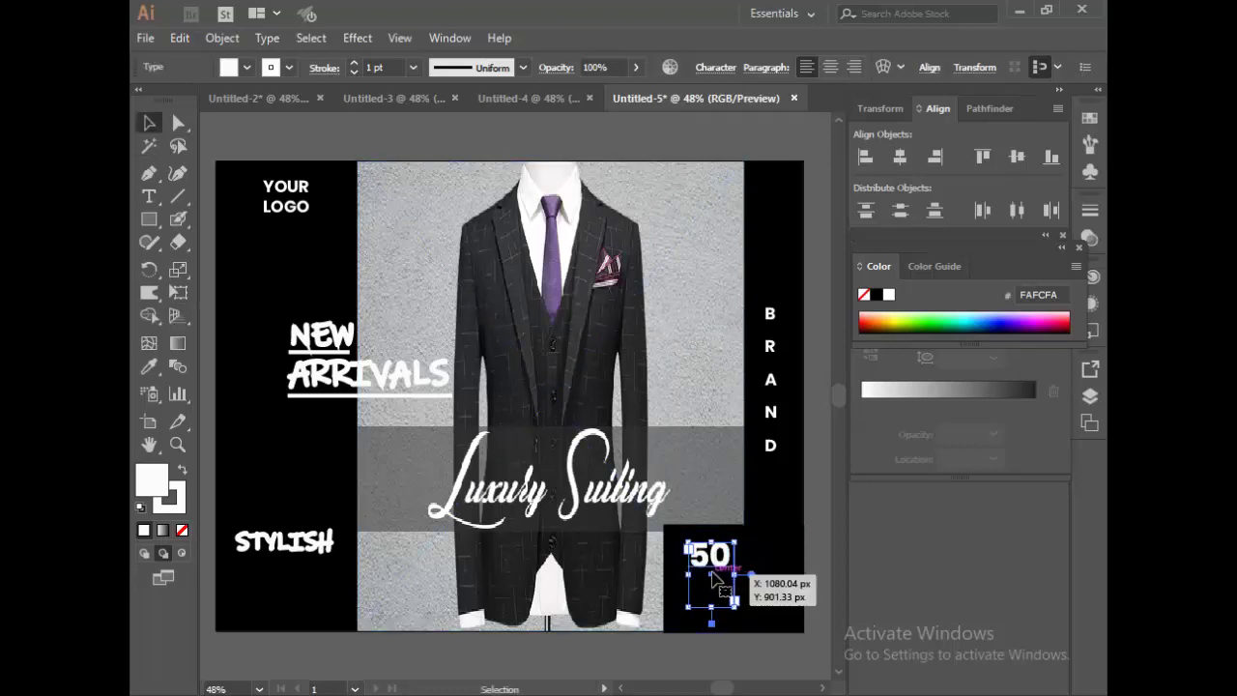
double_click(722, 566)
left_click(716, 68)
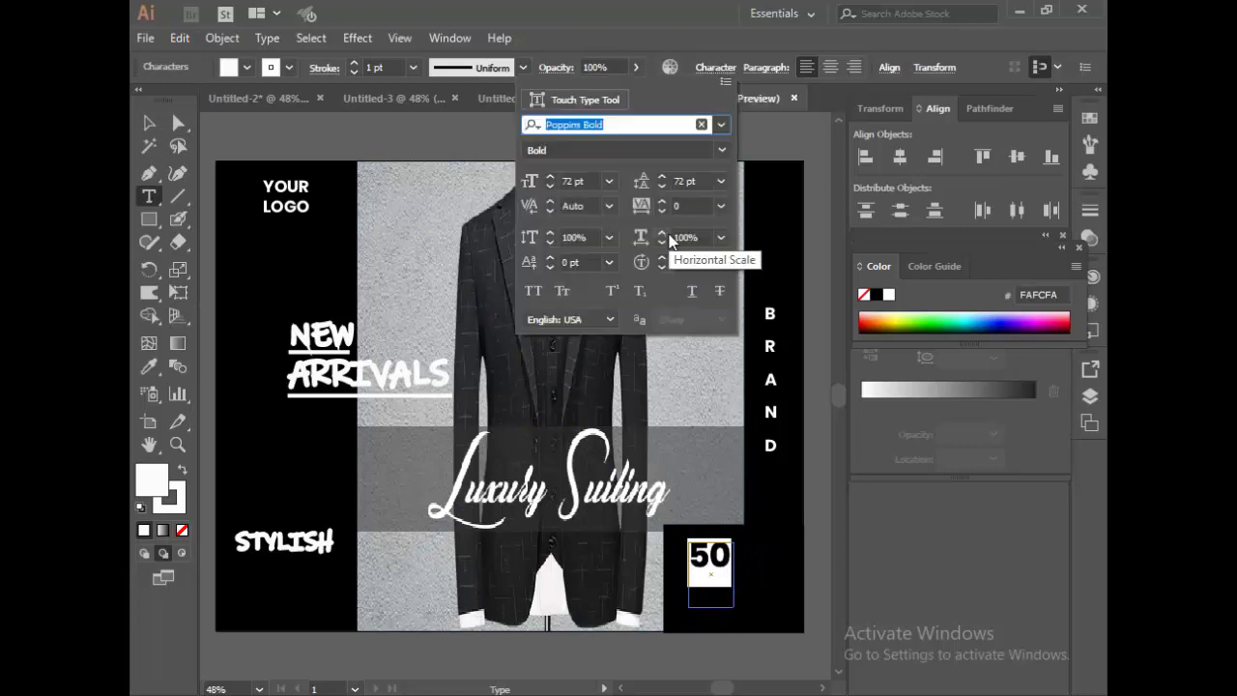
left_click(608, 182)
left_click(577, 181)
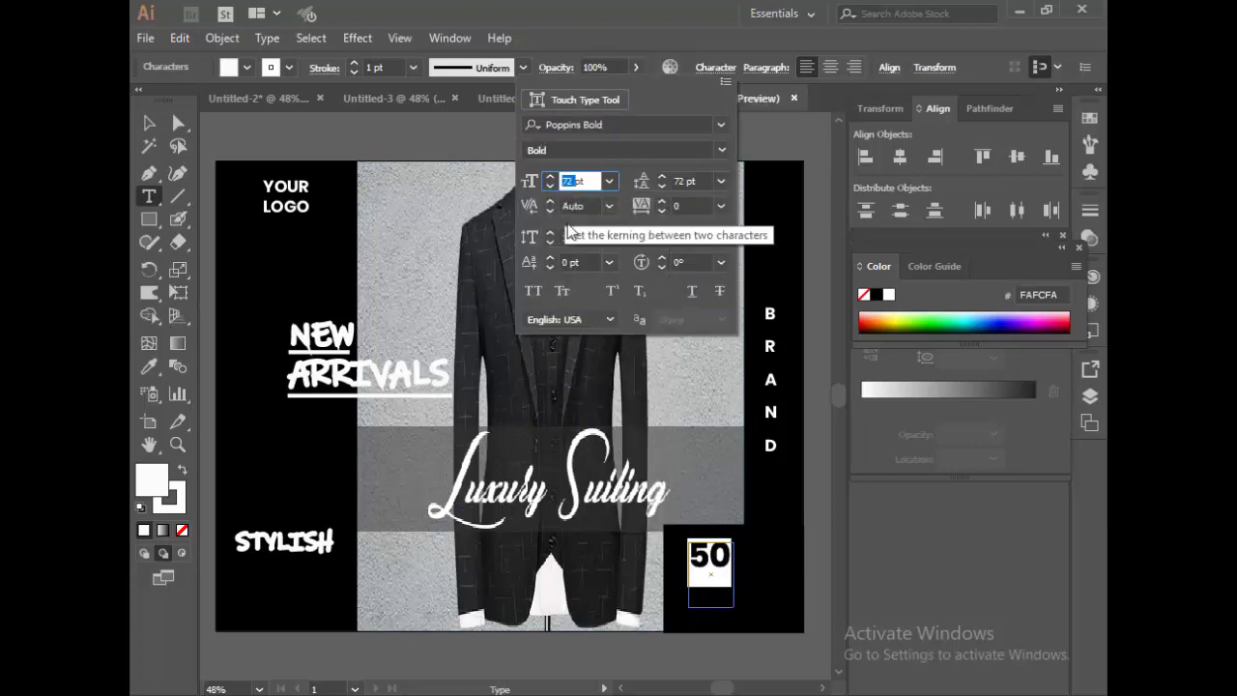
type("100")
key("Return")
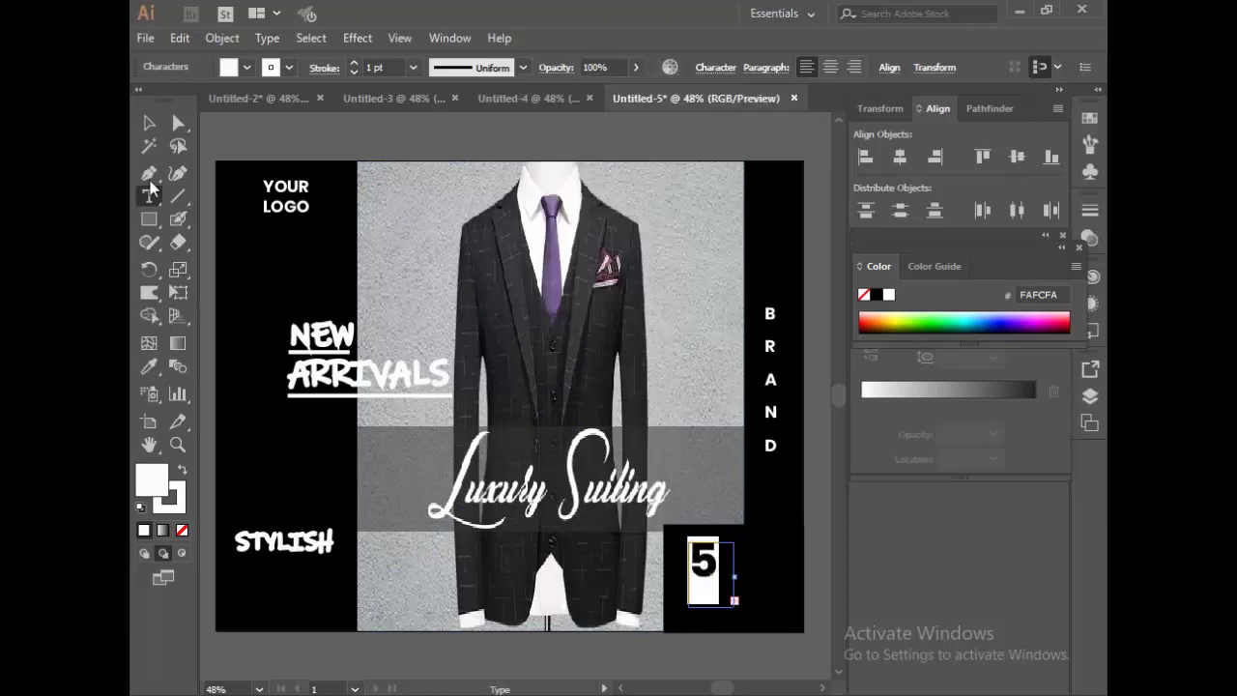
key("Escape")
- Widen the 50 text frame so both digits fit, and move it up in the black box
mouse_move(735, 576)
left_mouse_down()
mouse_move(751, 574)
mouse_move(712, 592)
left_mouse_up()
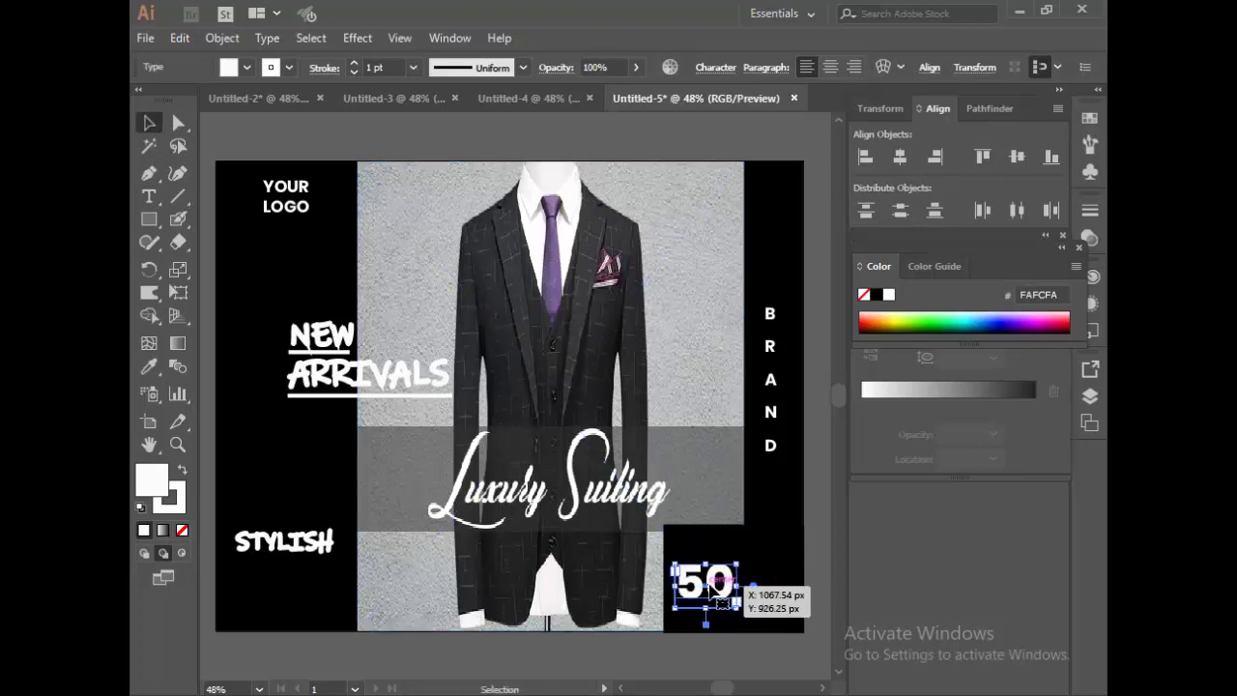
left_click_drag(712, 592, 713, 574)
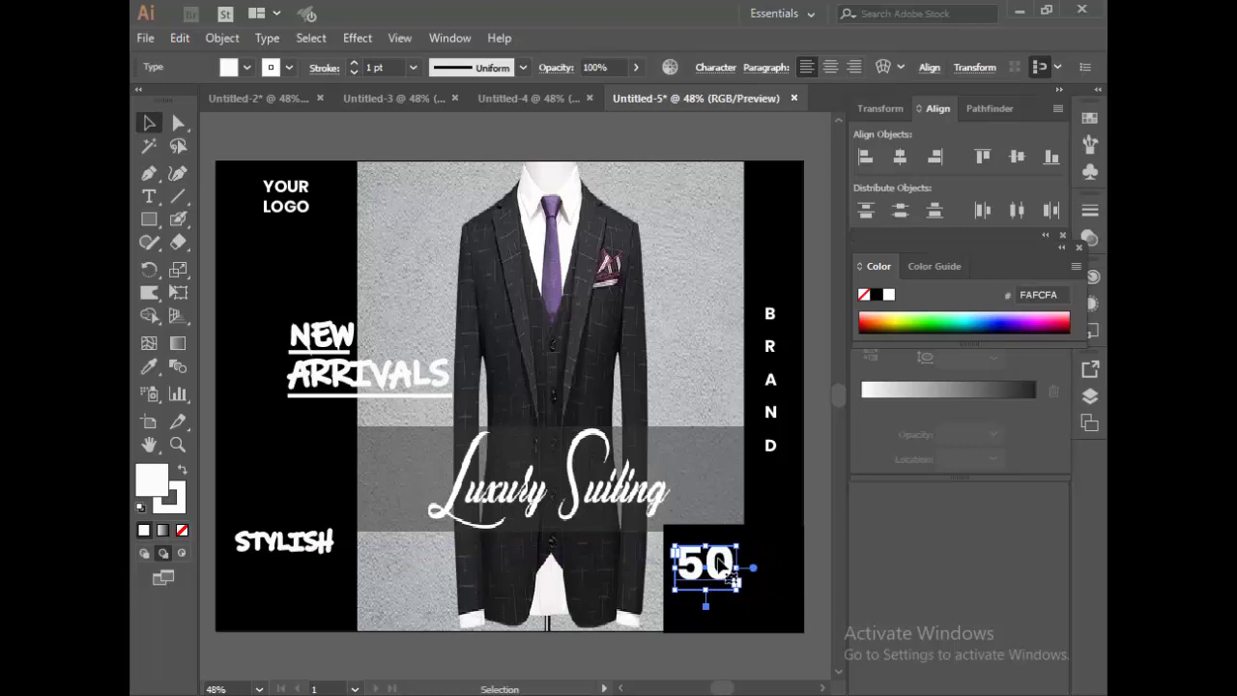
left_click(413, 67)
left_click(441, 90)
left_click(354, 644)
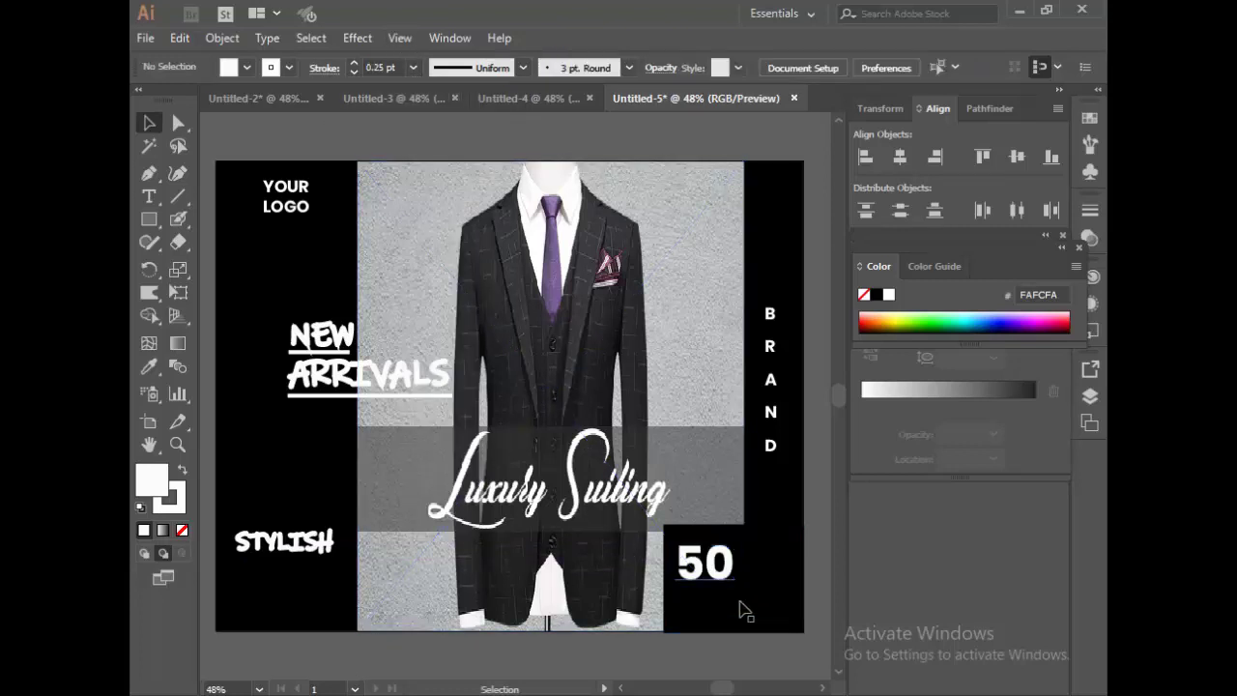
- Add a % sign after the 50 so the discount reads 50%
left_click(149, 196)
left_click(758, 572)
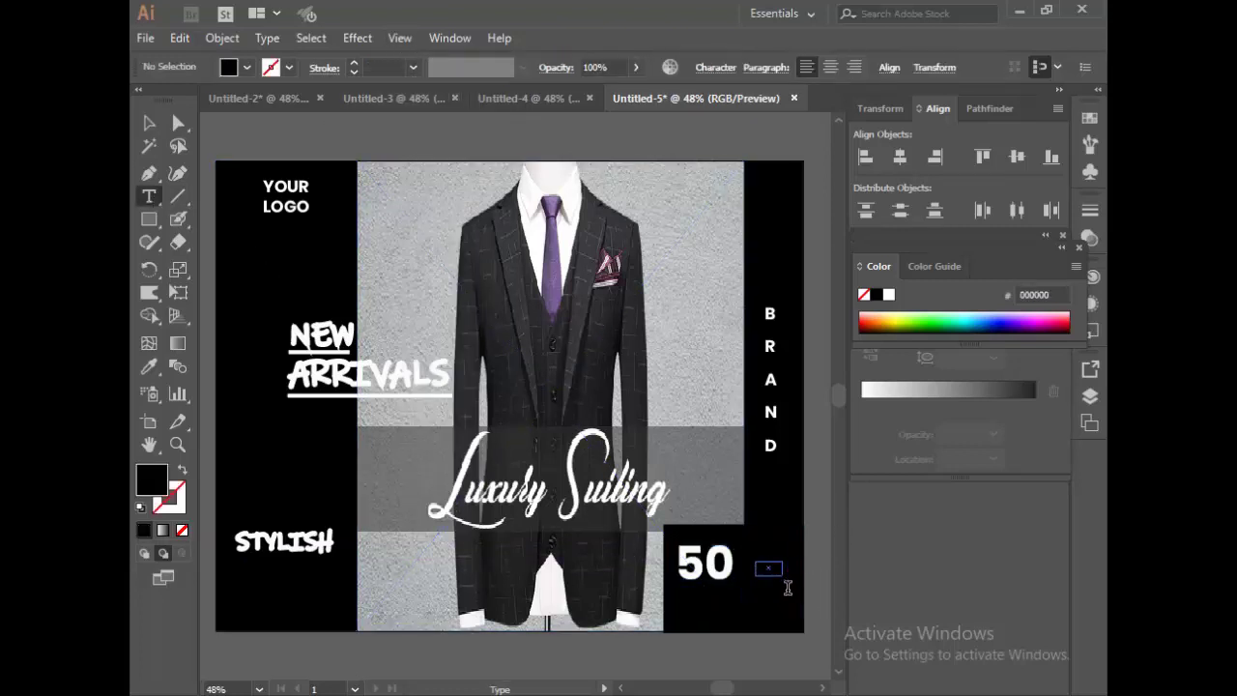
type("%")
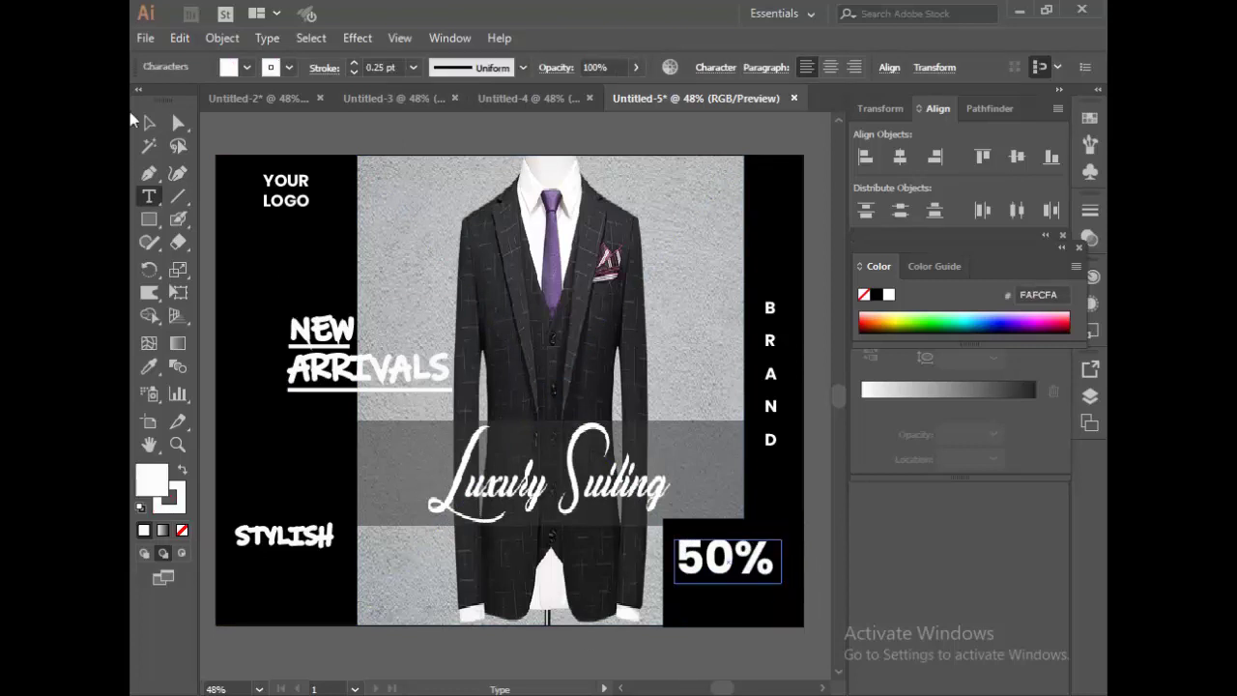
key("Escape")
left_click(429, 654)
left_click(433, 622)
key("ctrl+z")
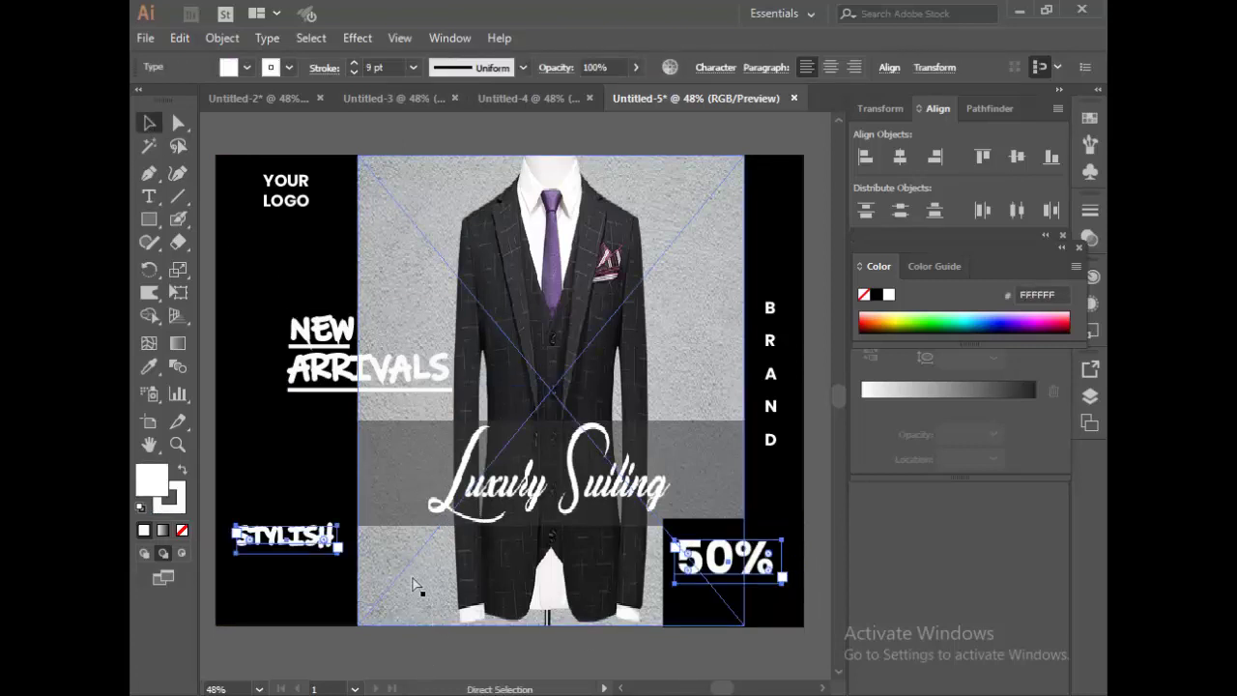
key("ctrl+z")
- Place a copy of the STYLISH text, brought forward, beneath 50% in the black box
left_click(365, 621)
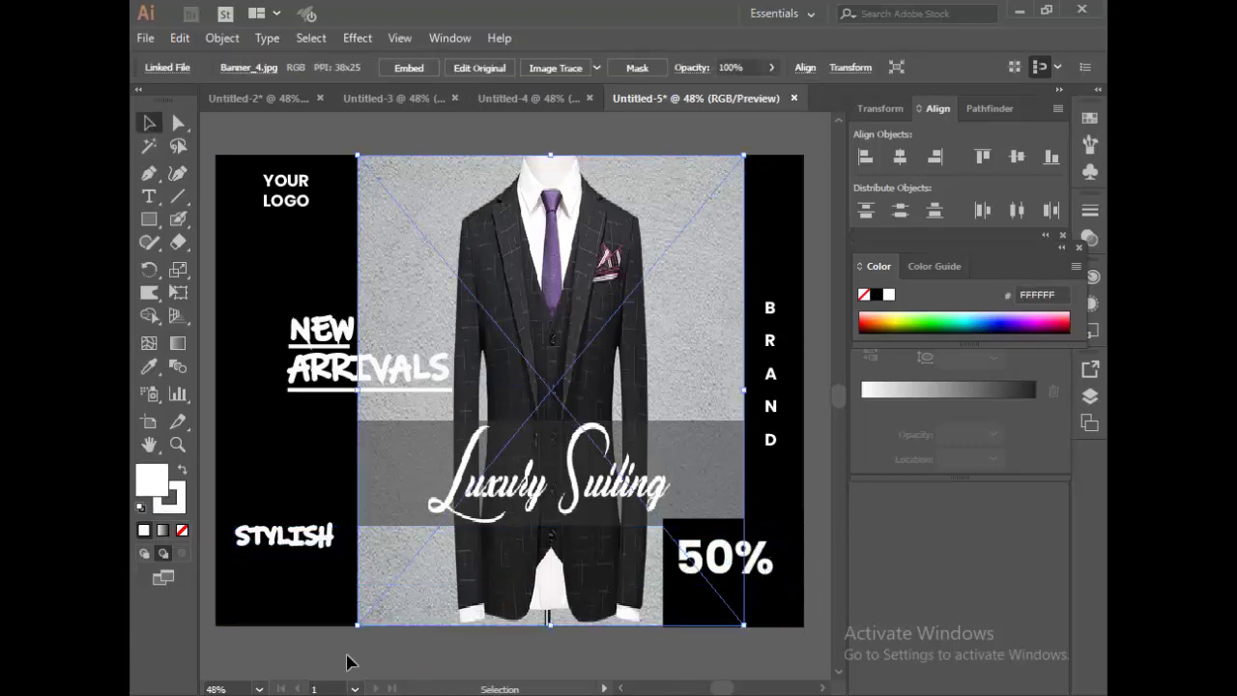
left_click(304, 547)
left_click_drag(299, 547, 645, 611)
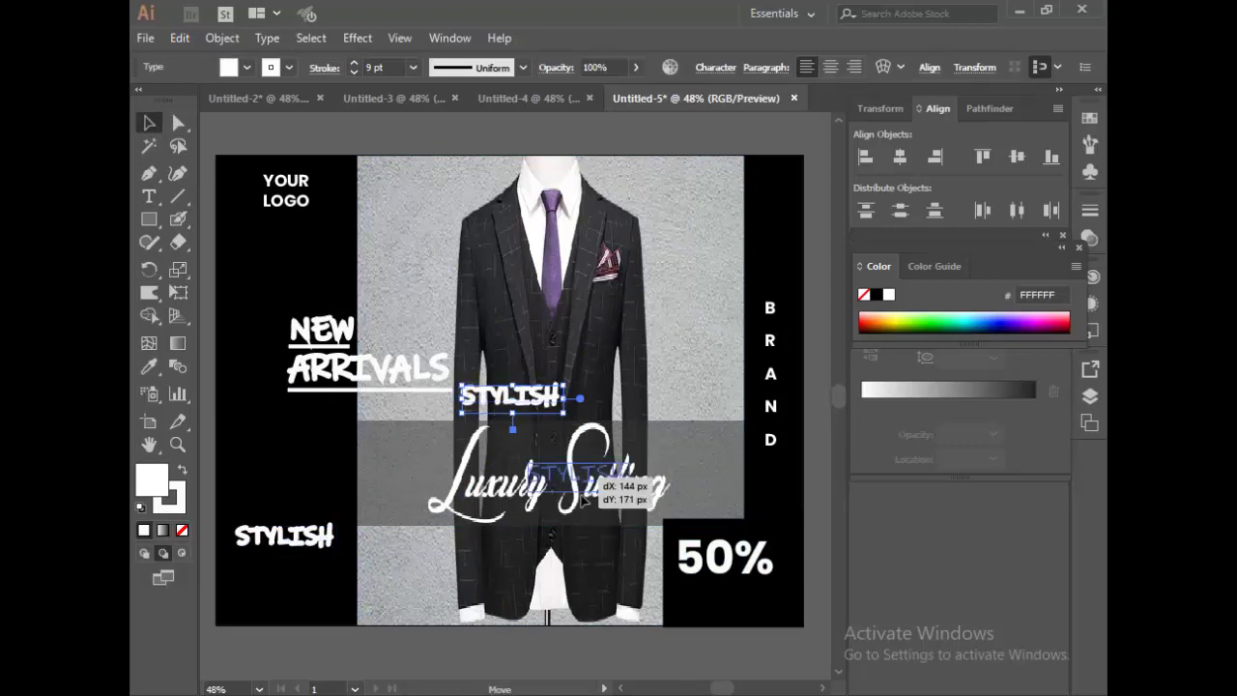
right_click(645, 613)
mouse_move(696, 507)
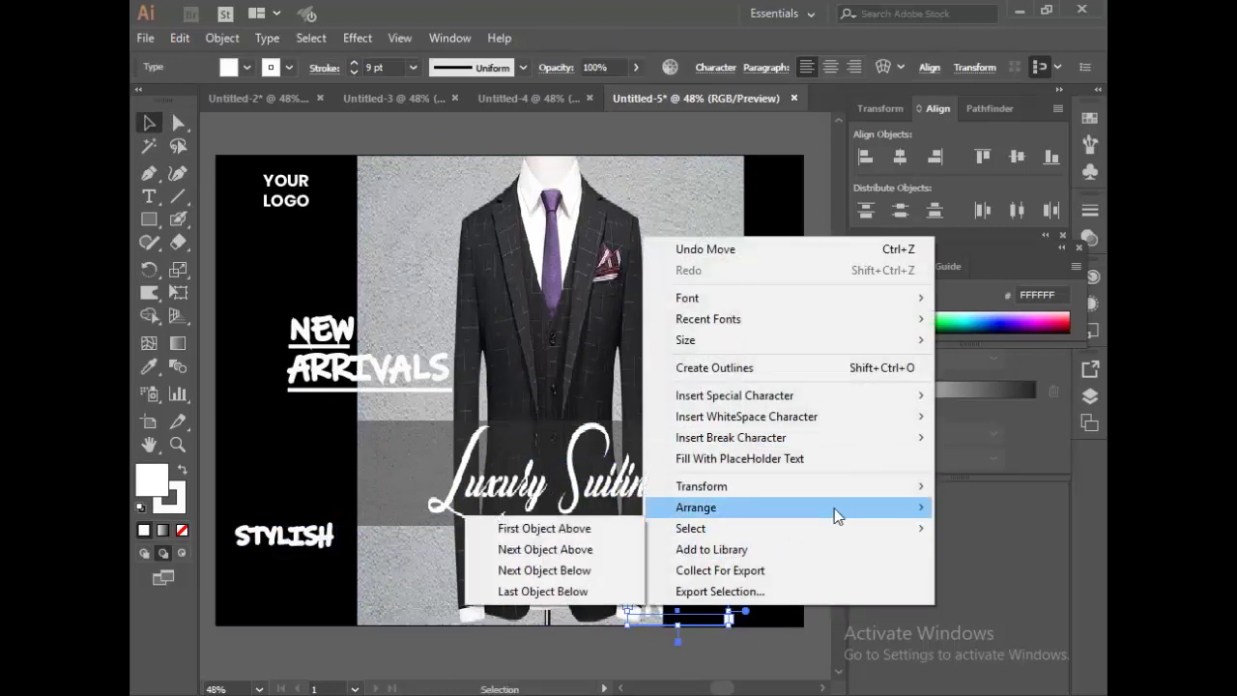
left_click(556, 528)
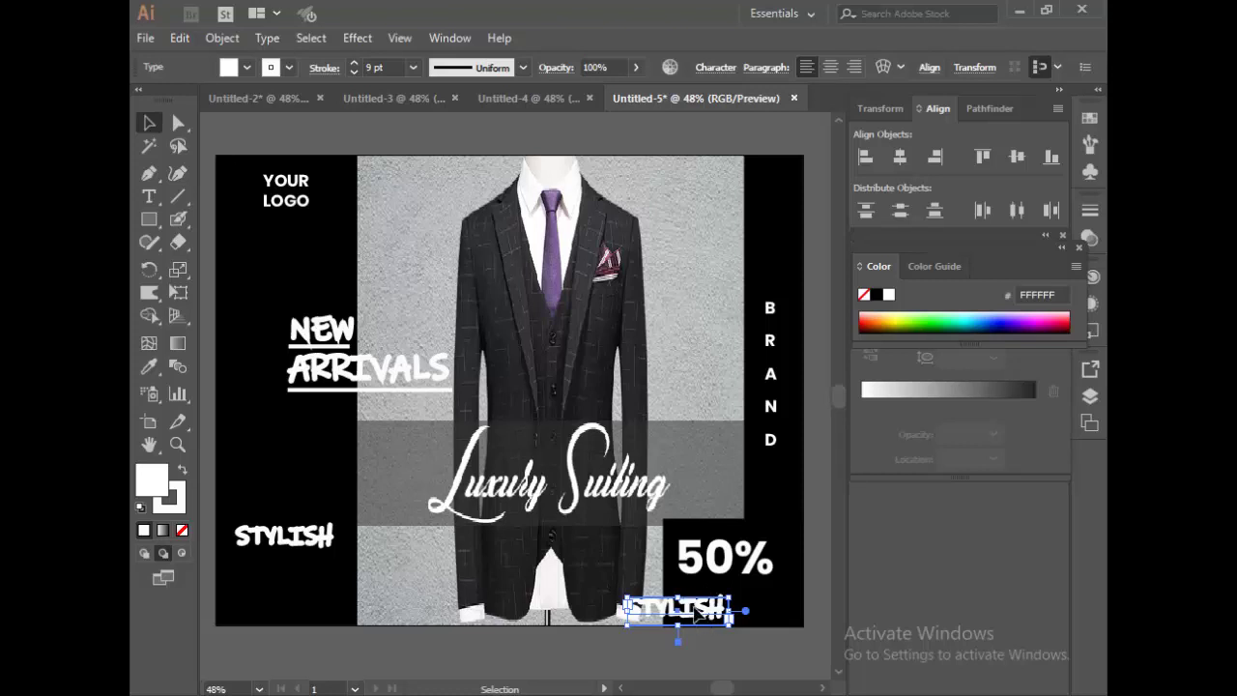
left_click_drag(696, 607, 749, 592)
- Change the copied text to OFF in Poppins Bold
double_click(749, 592)
type("OFF")
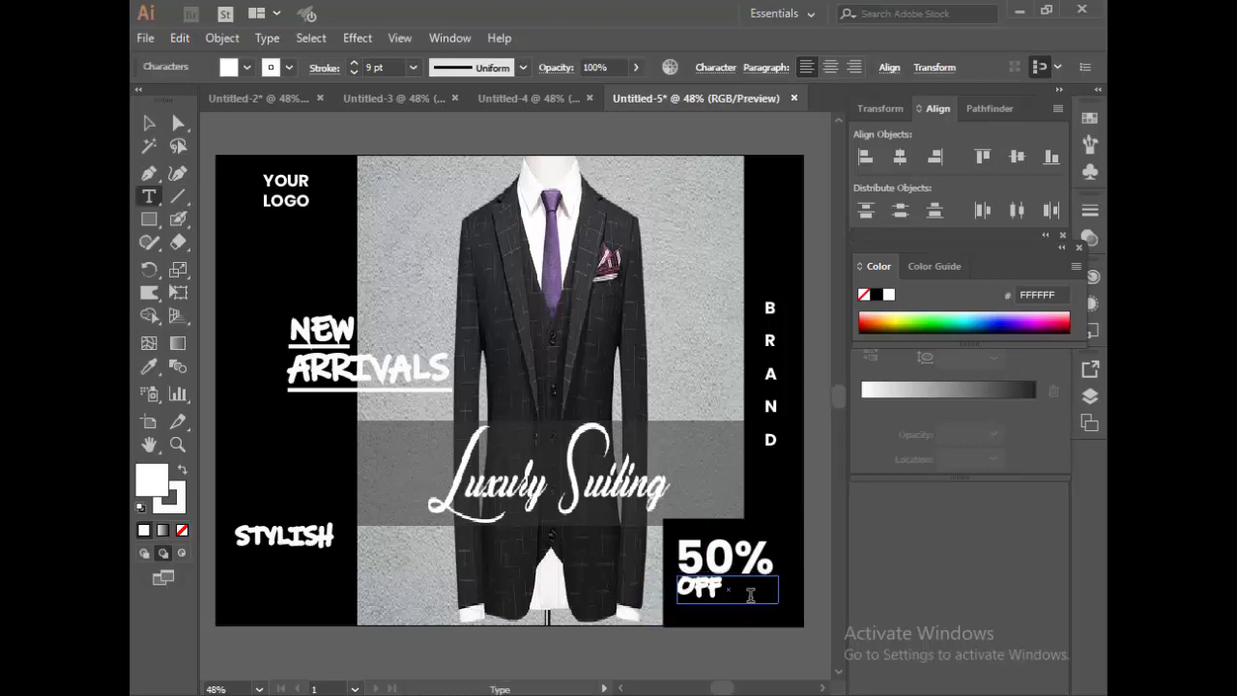
left_click(716, 67)
left_click(721, 124)
type("p")
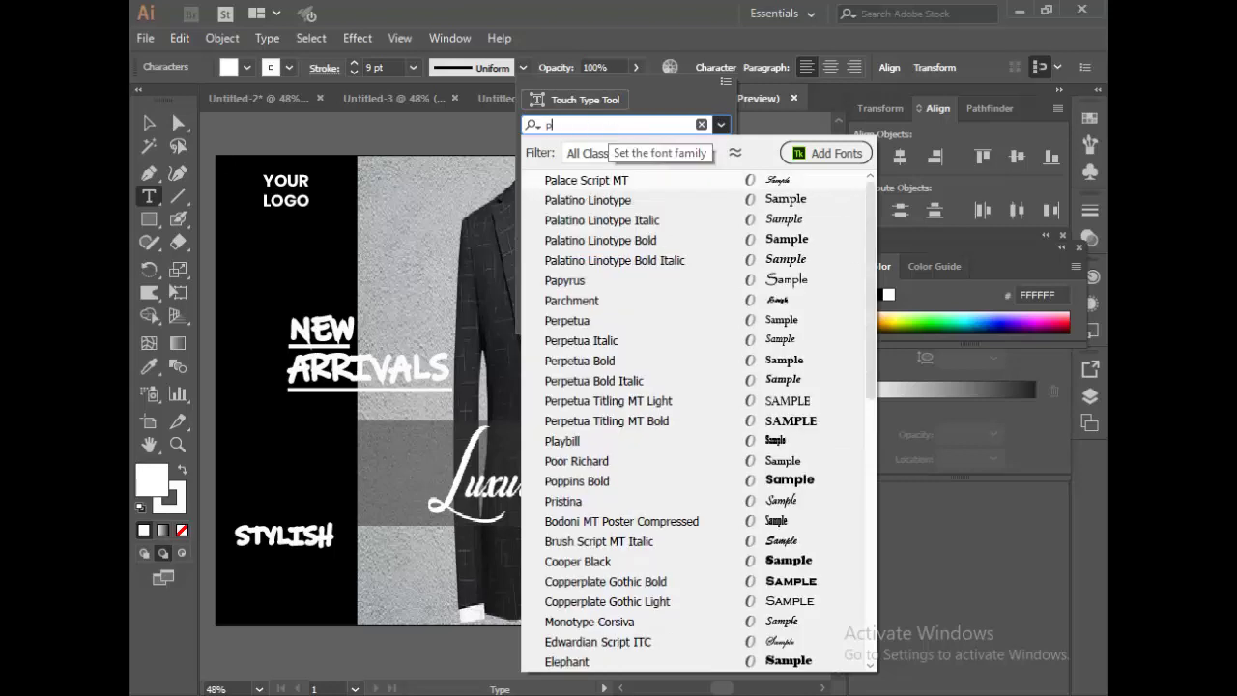
type("opp")
left_click(580, 180)
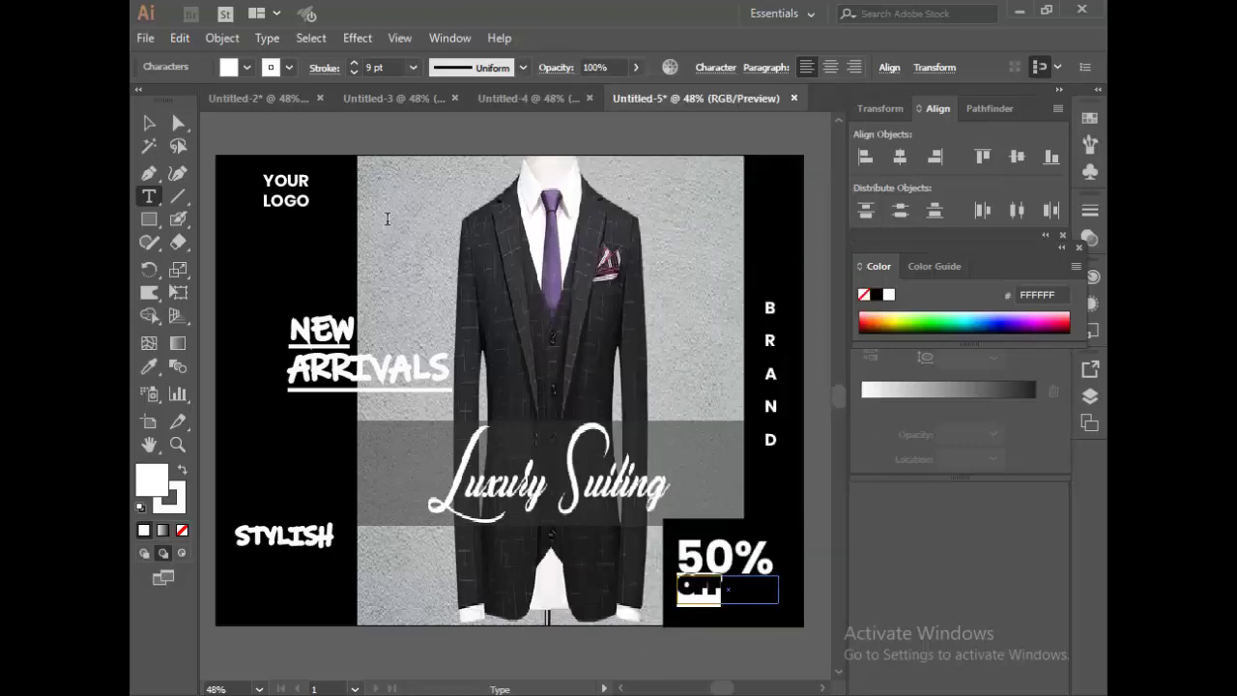
- Give OFF a 4 pt stroke weight and centre it below 50%
left_click(414, 68)
left_click(437, 214)
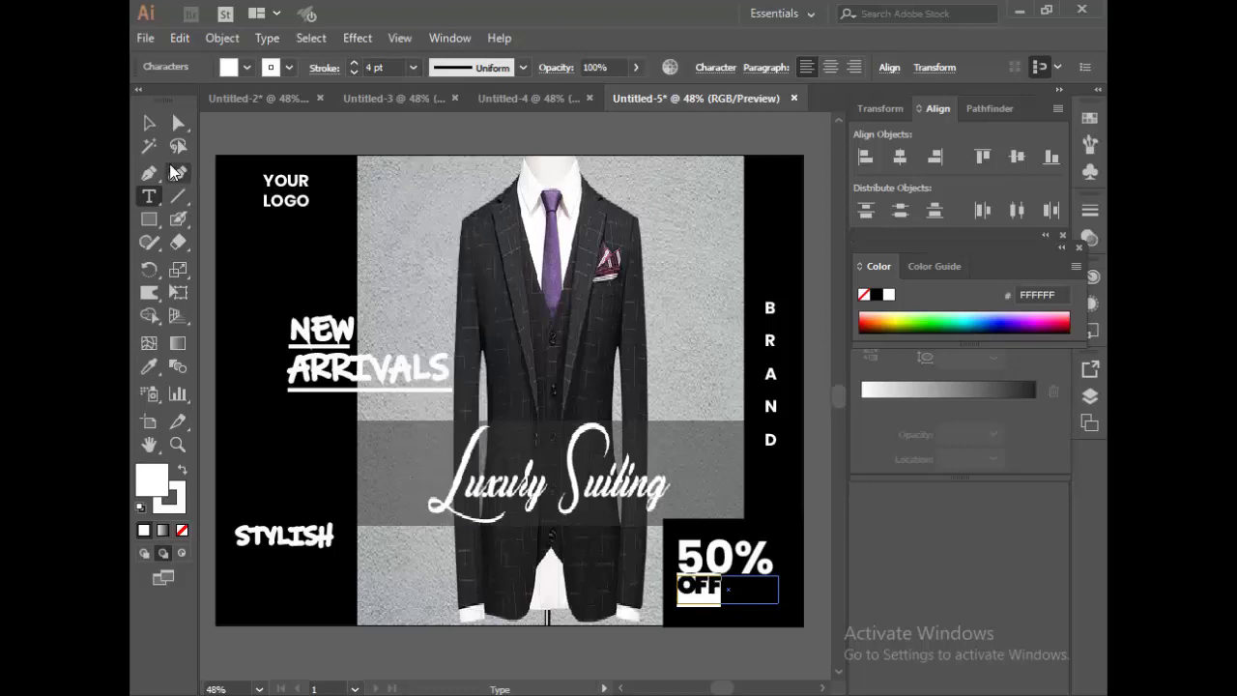
key("Escape")
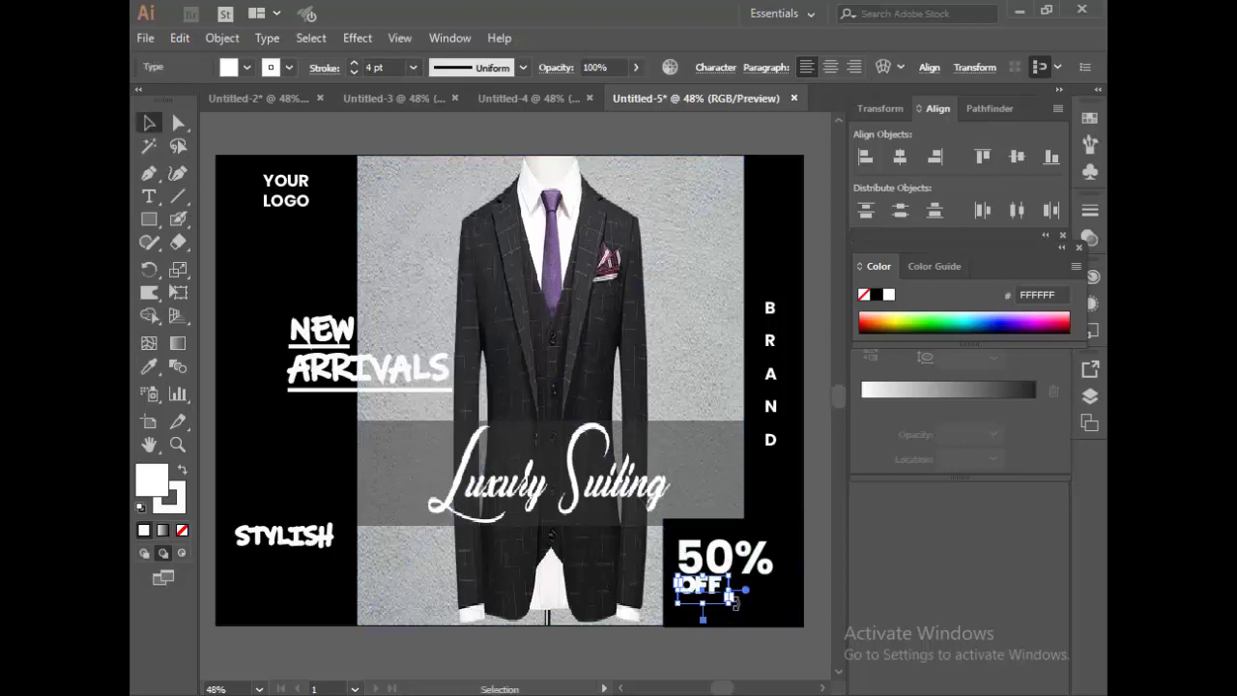
left_click_drag(700, 594, 769, 601)
left_click(690, 654)
- Move the 50% OFF box toward the centre and bring it to the front
left_click(768, 600)
left_click(749, 653)
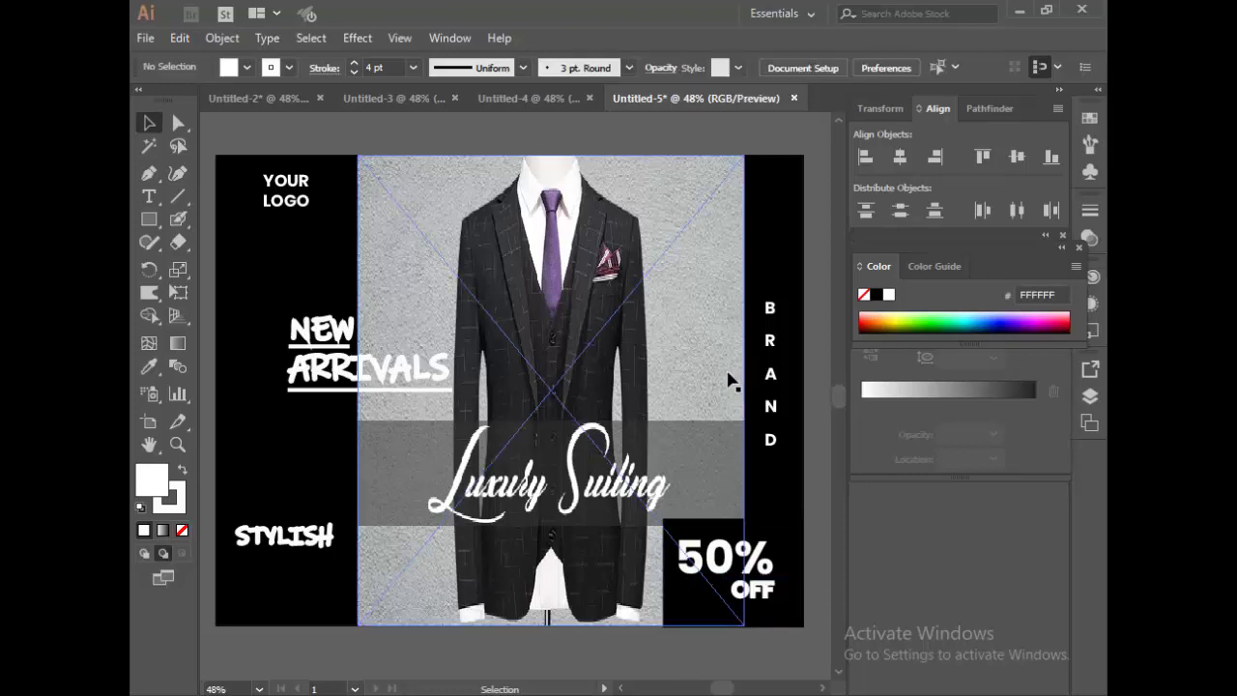
left_click_drag(701, 558, 483, 381)
right_click(483, 381)
left_click(749, 568)
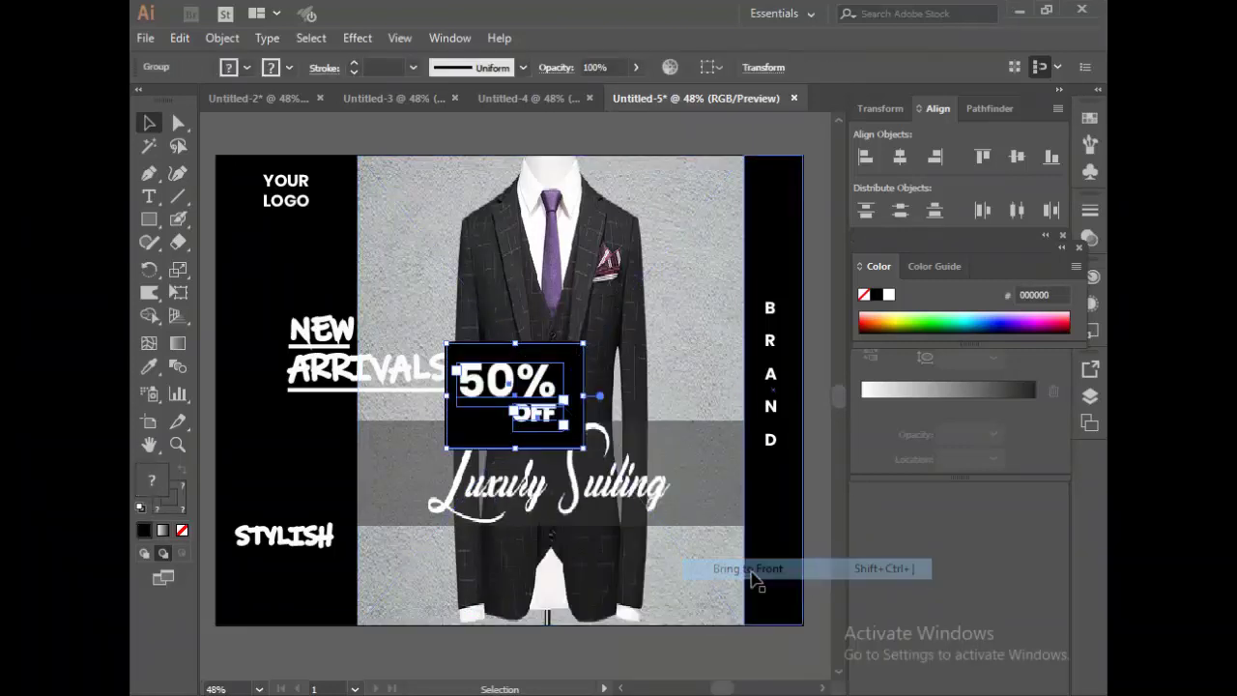
- Return the 50% OFF box to the bottom-right corner and nudge it up slightly
left_click_drag(522, 435, 742, 619)
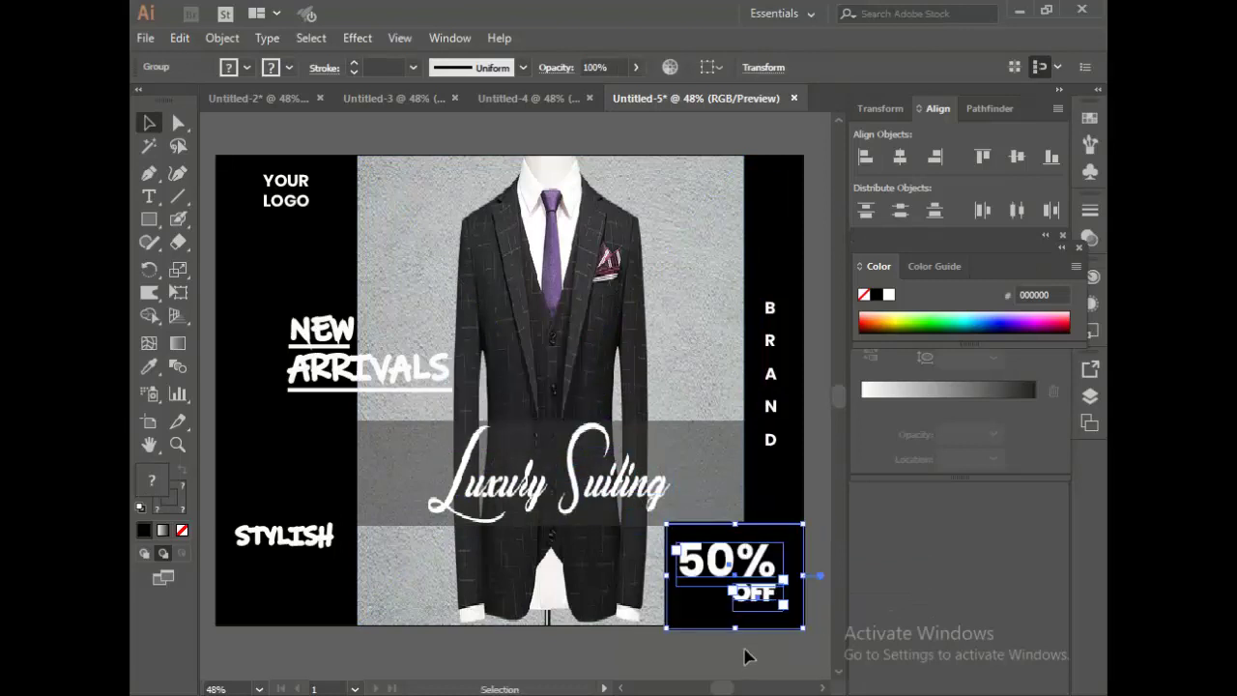
left_click(744, 657)
left_click(707, 607)
key("Up")
key("Up")
key("Up")
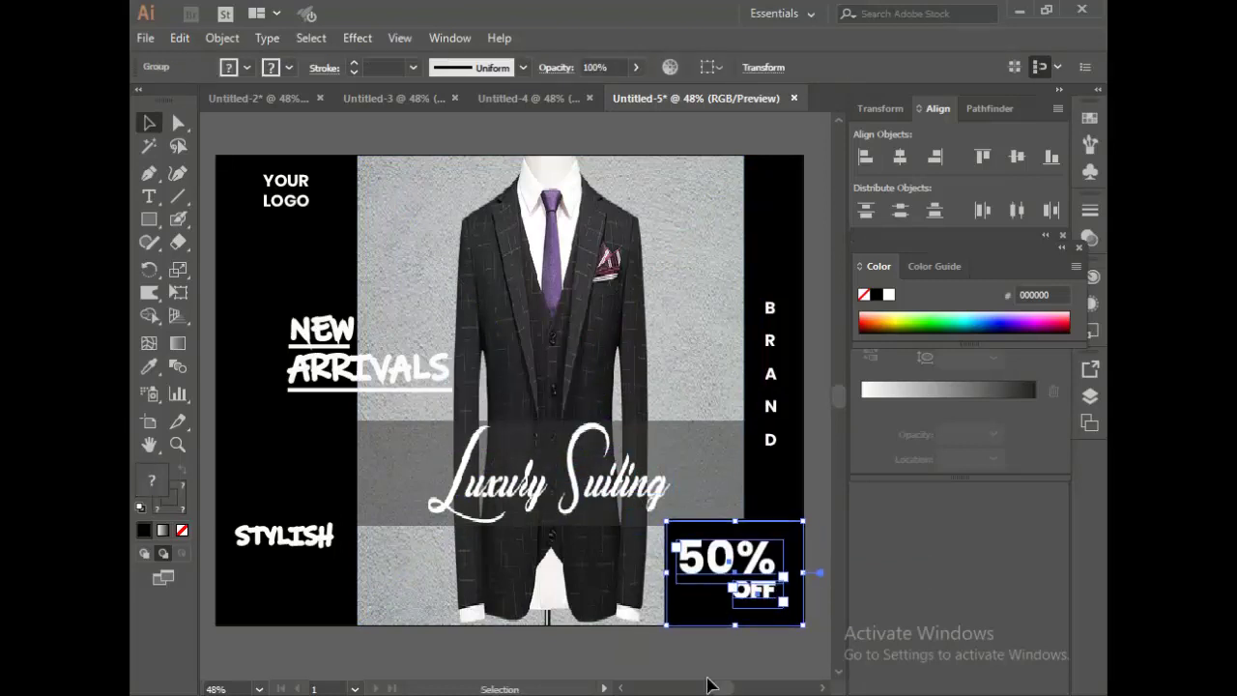
left_click(706, 676)
left_click(724, 621)
left_click(727, 674)
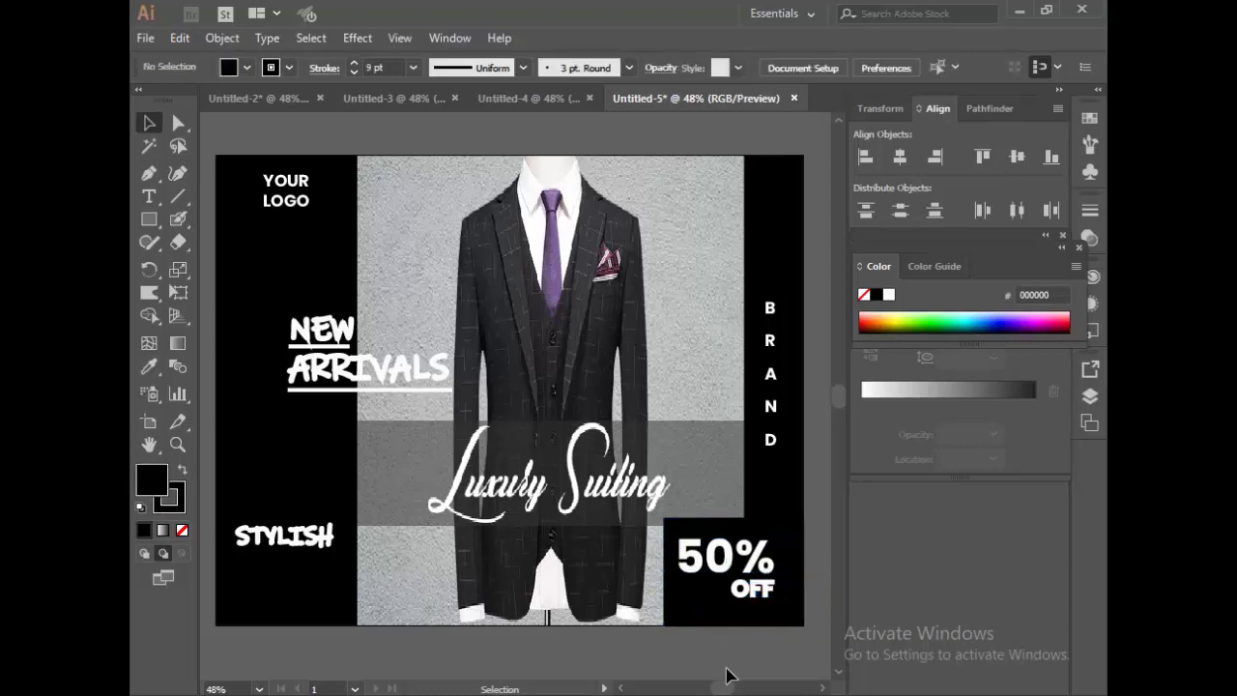